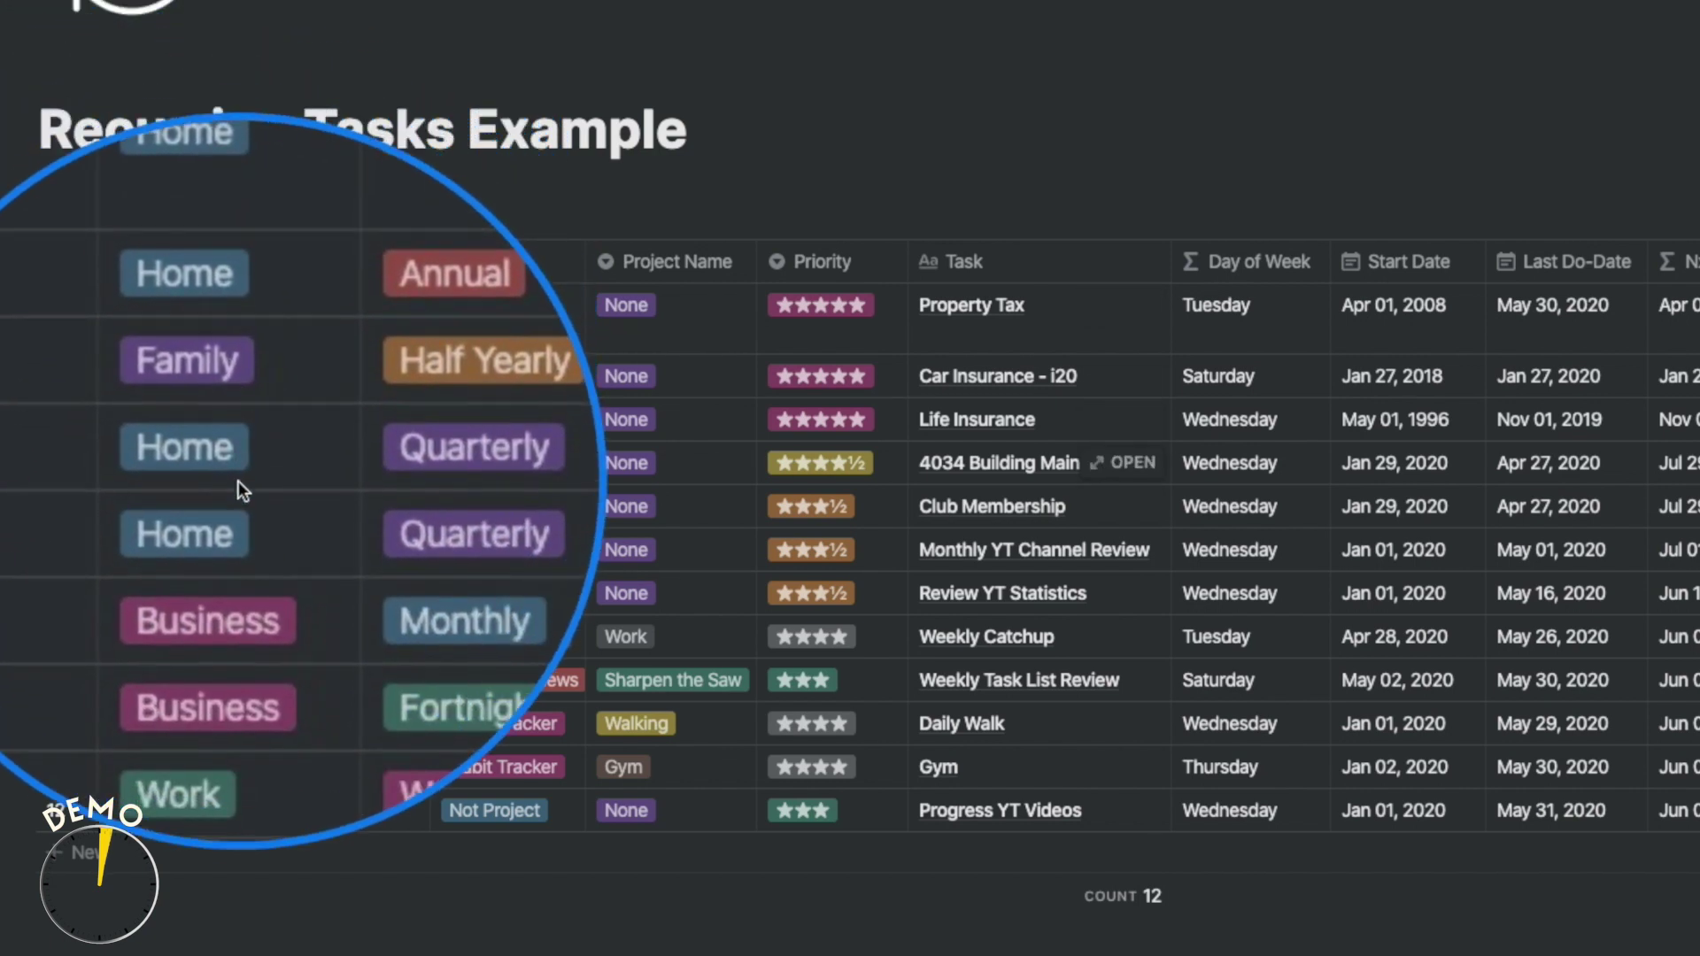
# Step: Select a Life Pillar cell and drag across parts of the recurring-task table
pyautogui.click(256, 516)
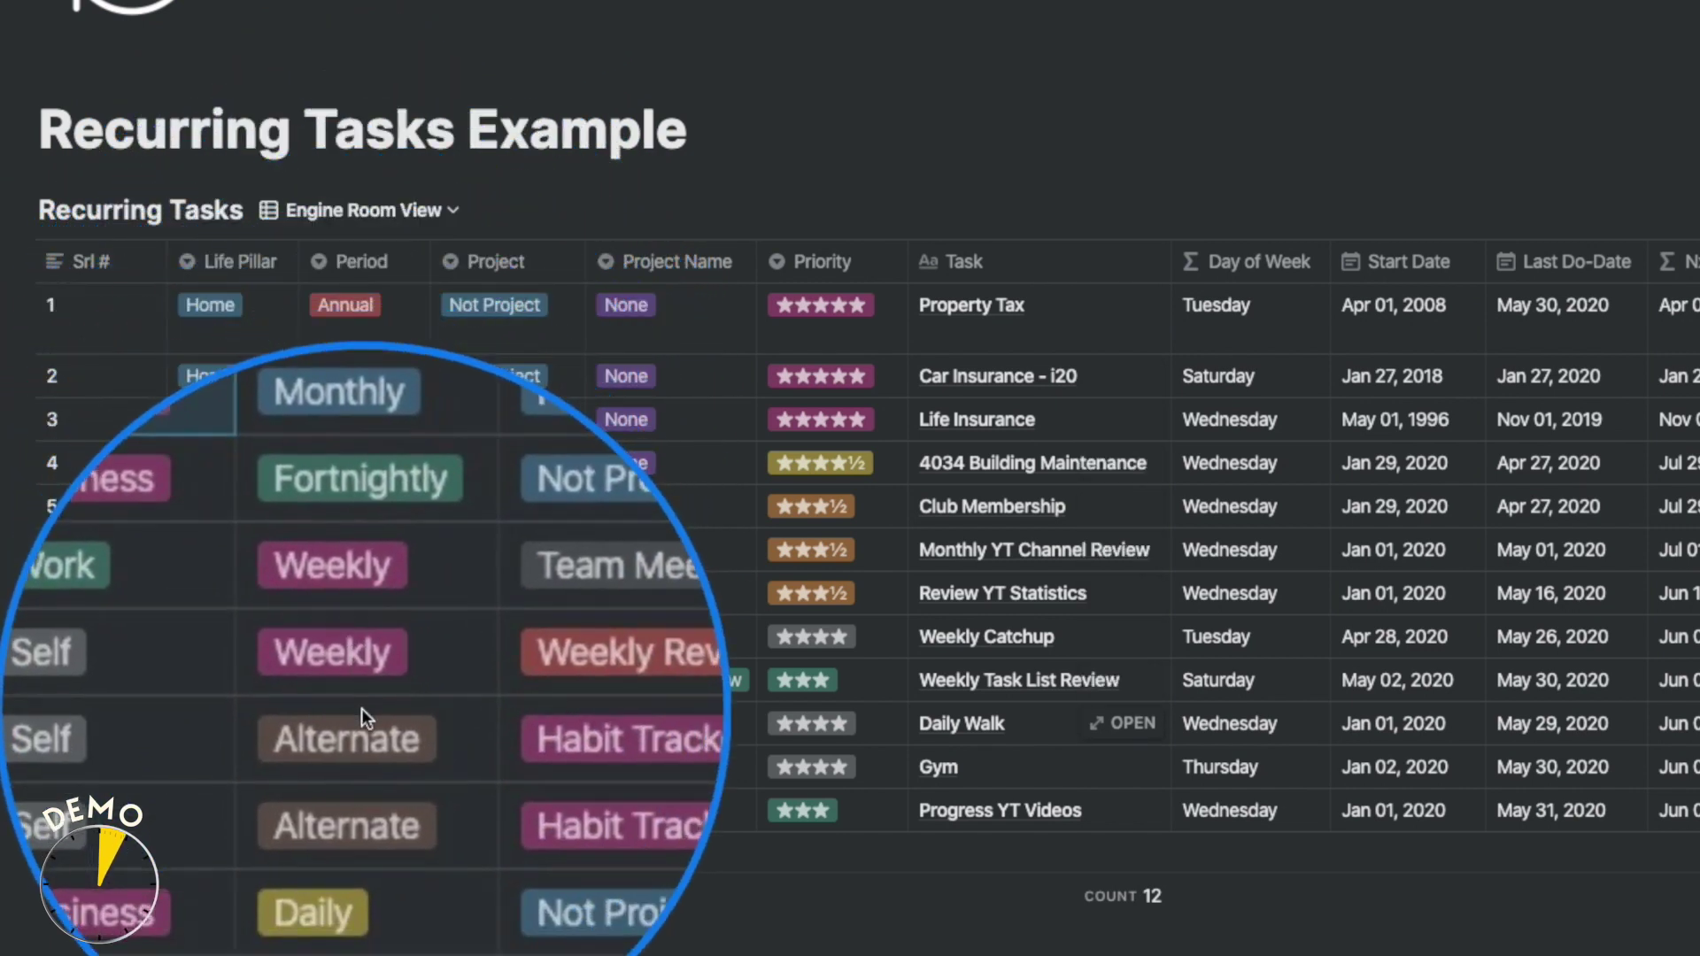
pyautogui.moveTo(438, 244); pyautogui.dragTo(564, 655)
pyautogui.moveTo(992, 654); pyautogui.dragTo(1017, 823)
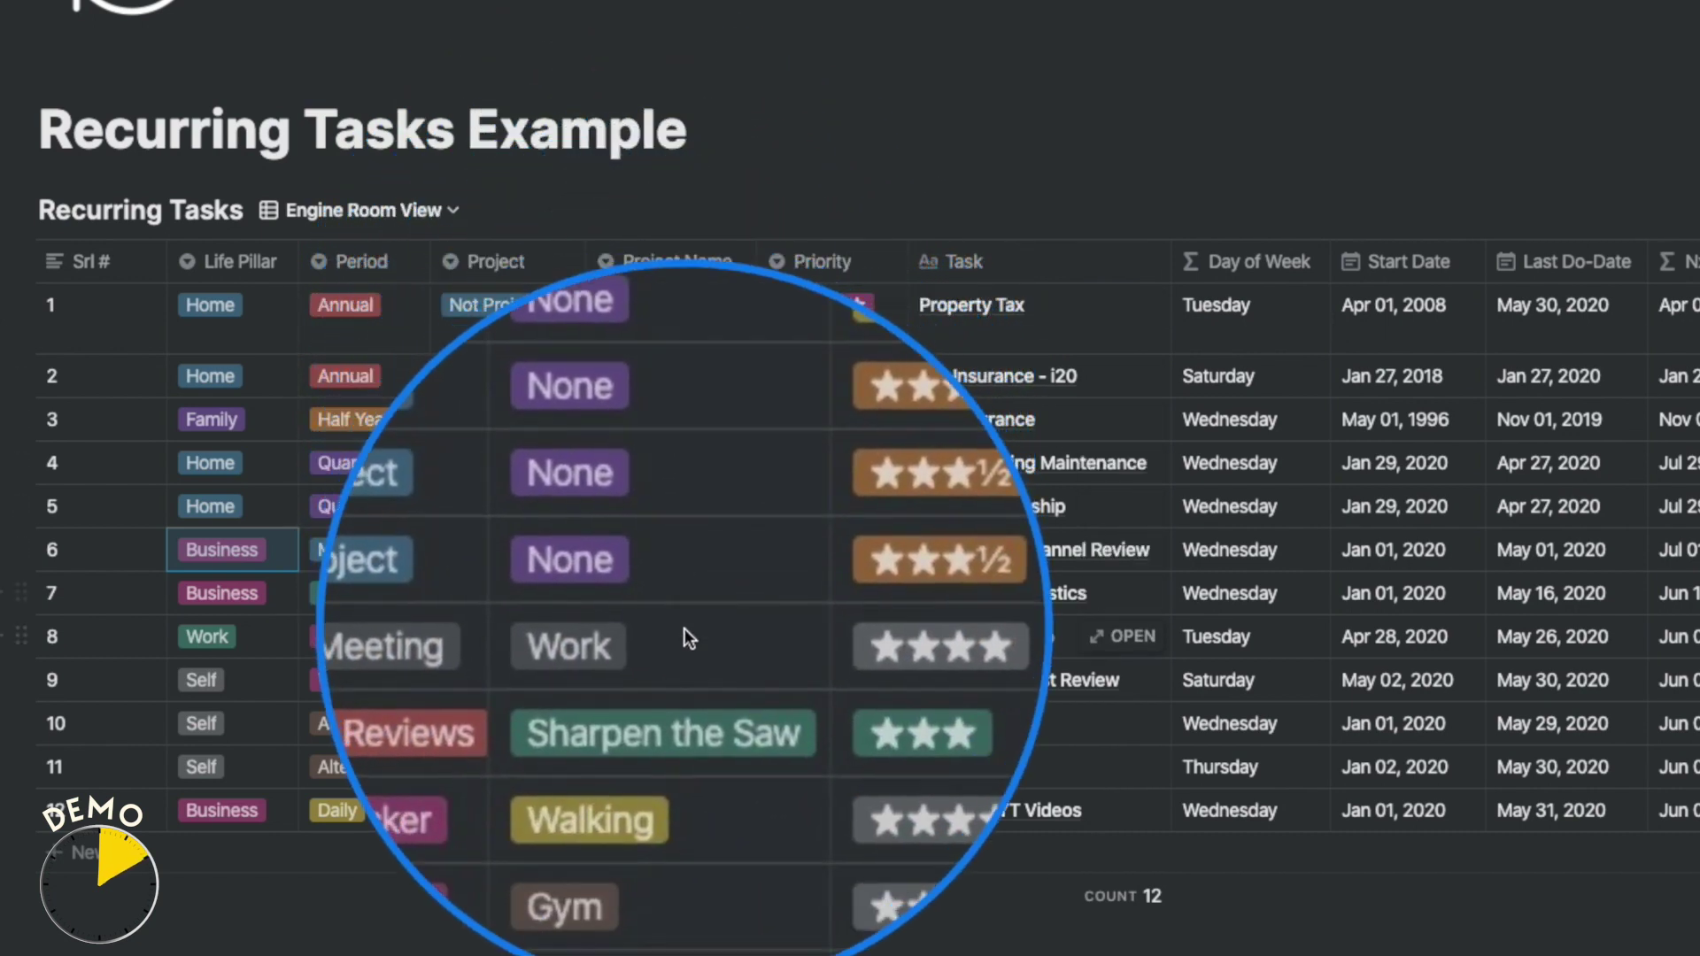
pyautogui.moveTo(1272, 310); pyautogui.dragTo(1331, 837)
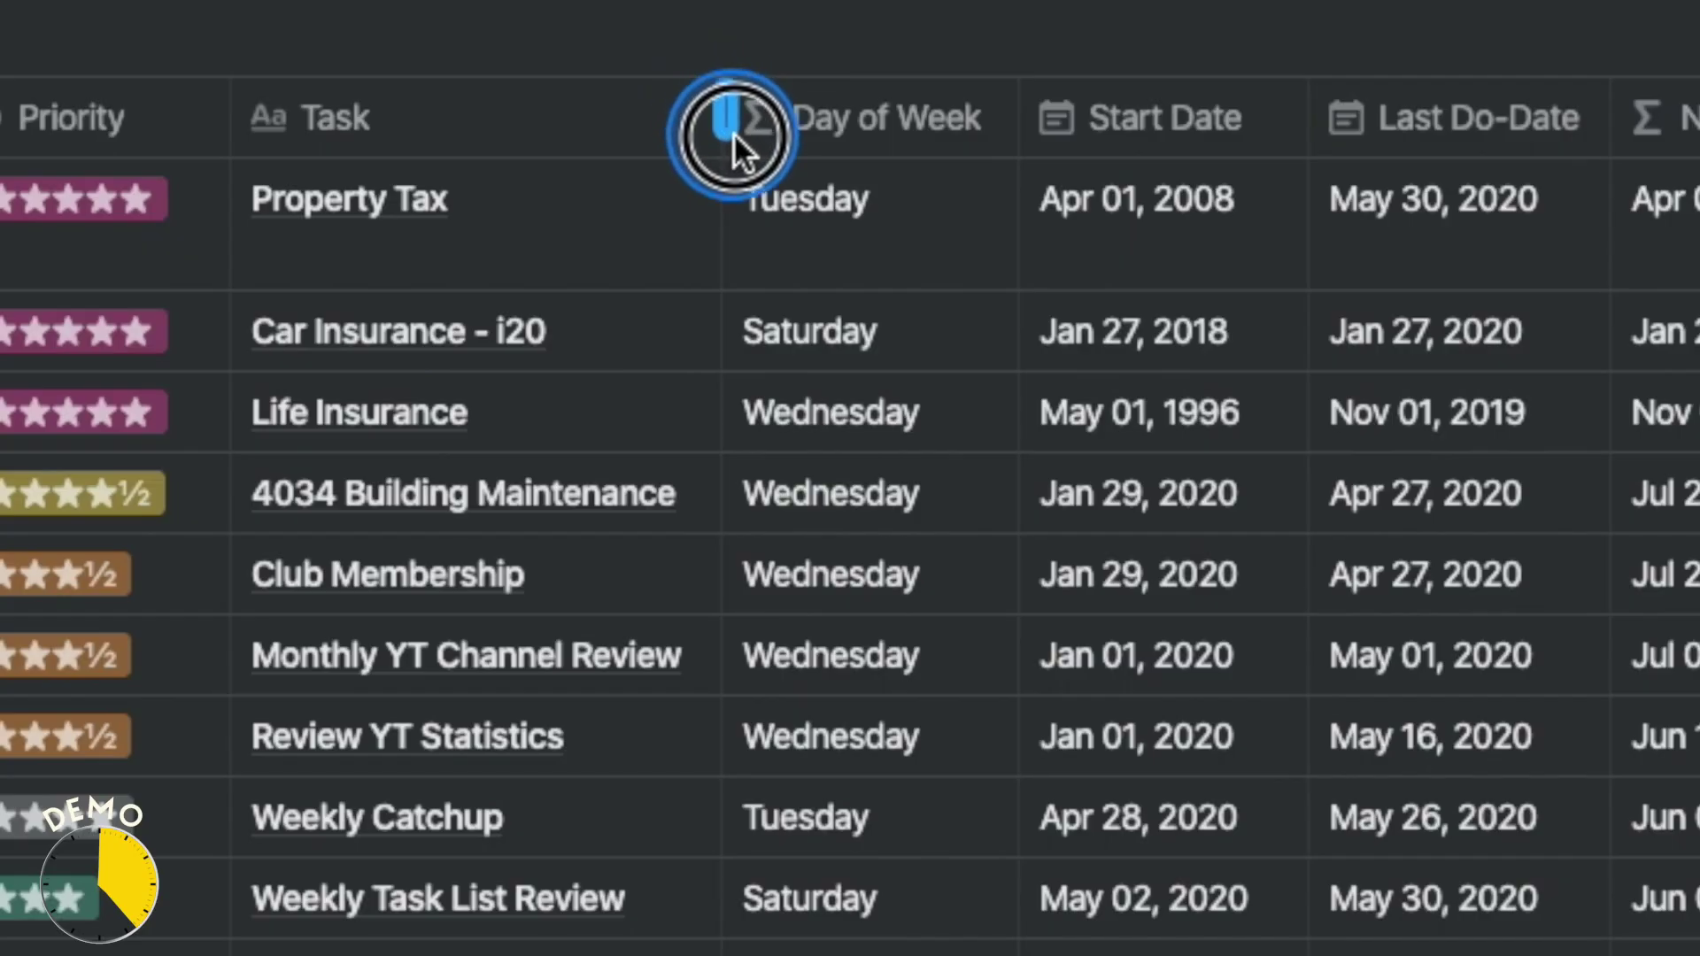
pyautogui.moveTo(740, 133); pyautogui.dragTo(1039, 154)
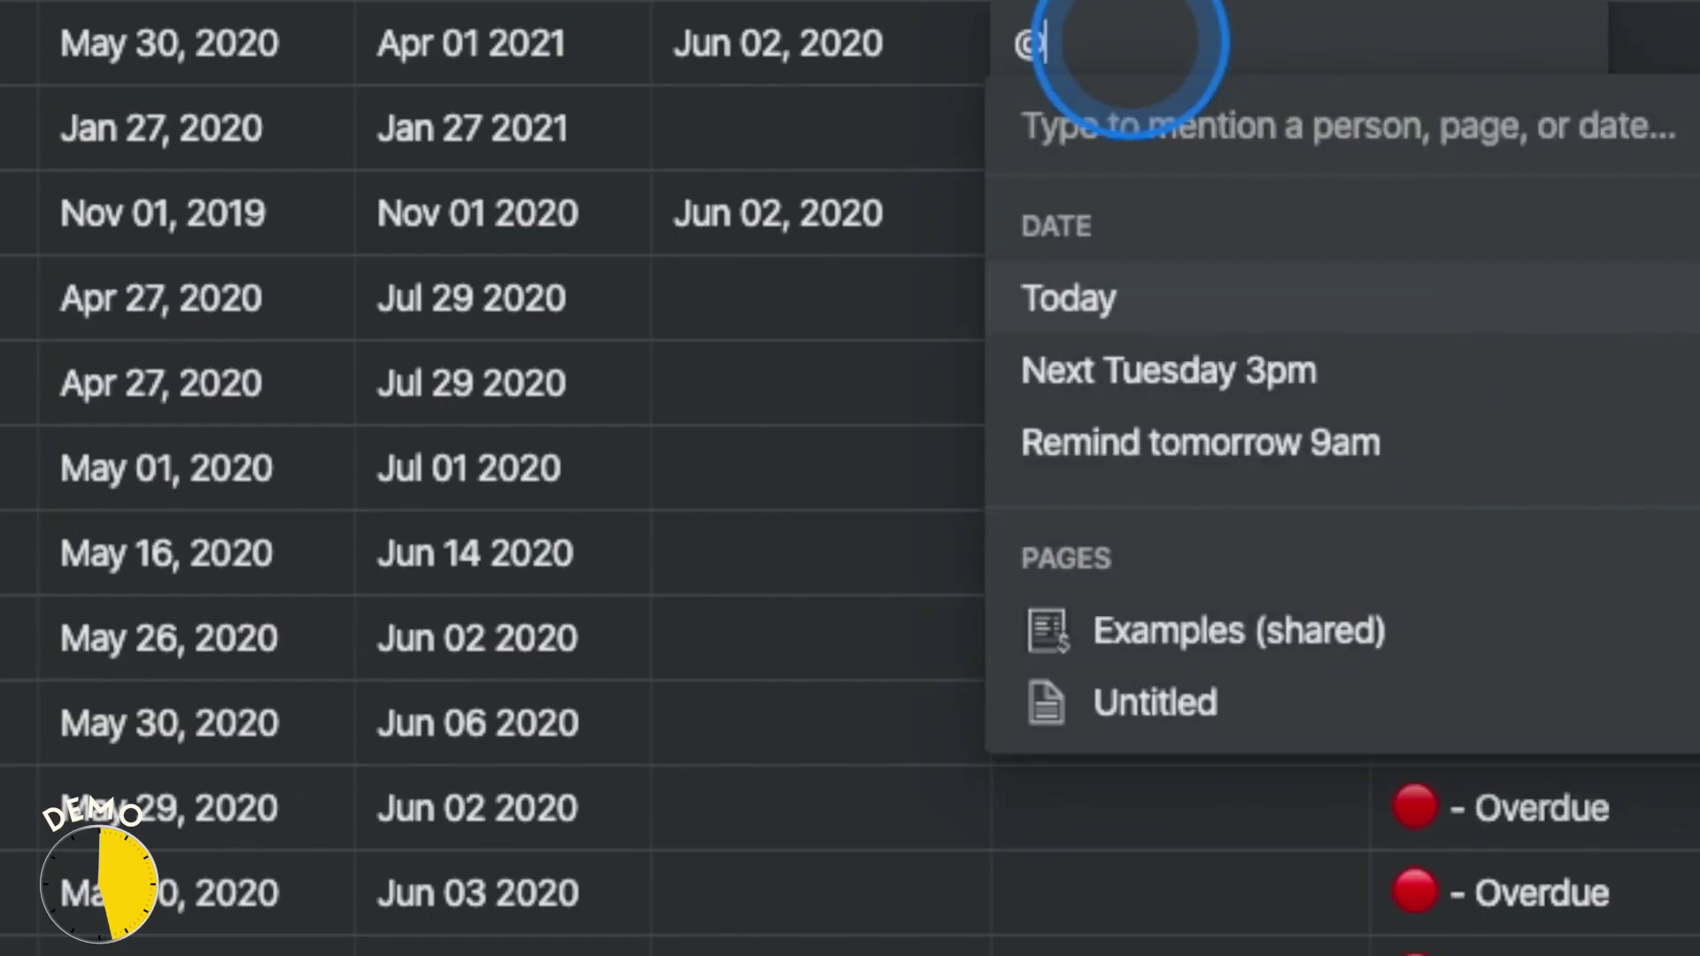
pyautogui.write('remind today 5pm')
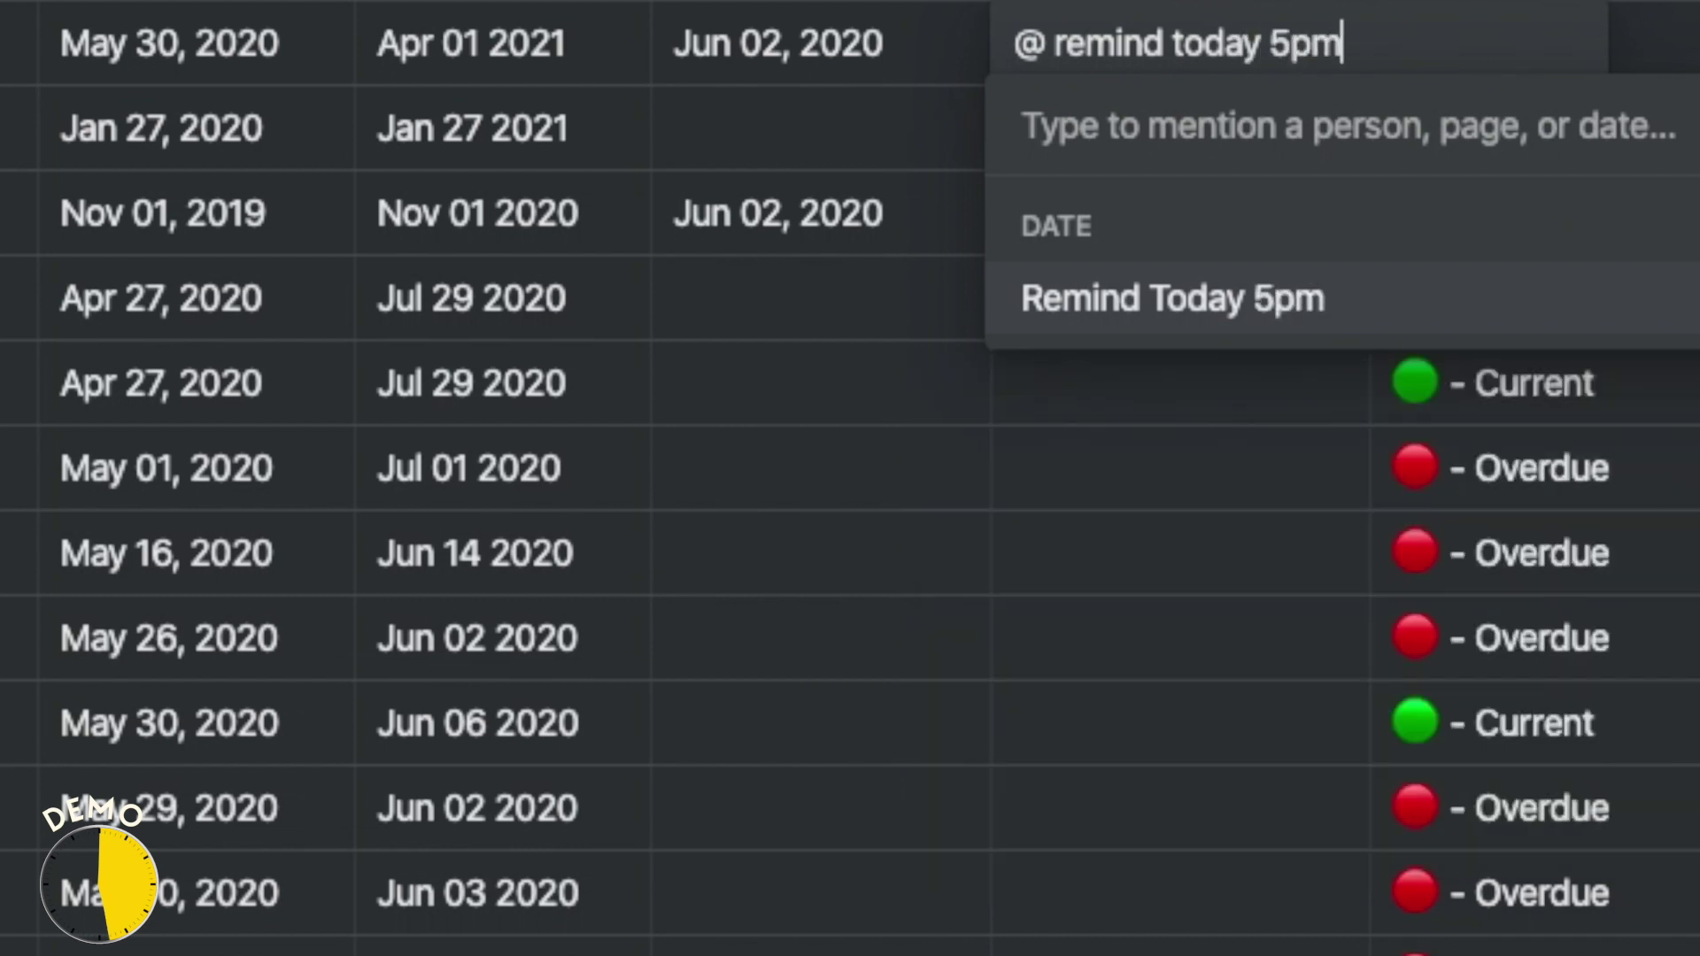
pyautogui.click(1080, 306)
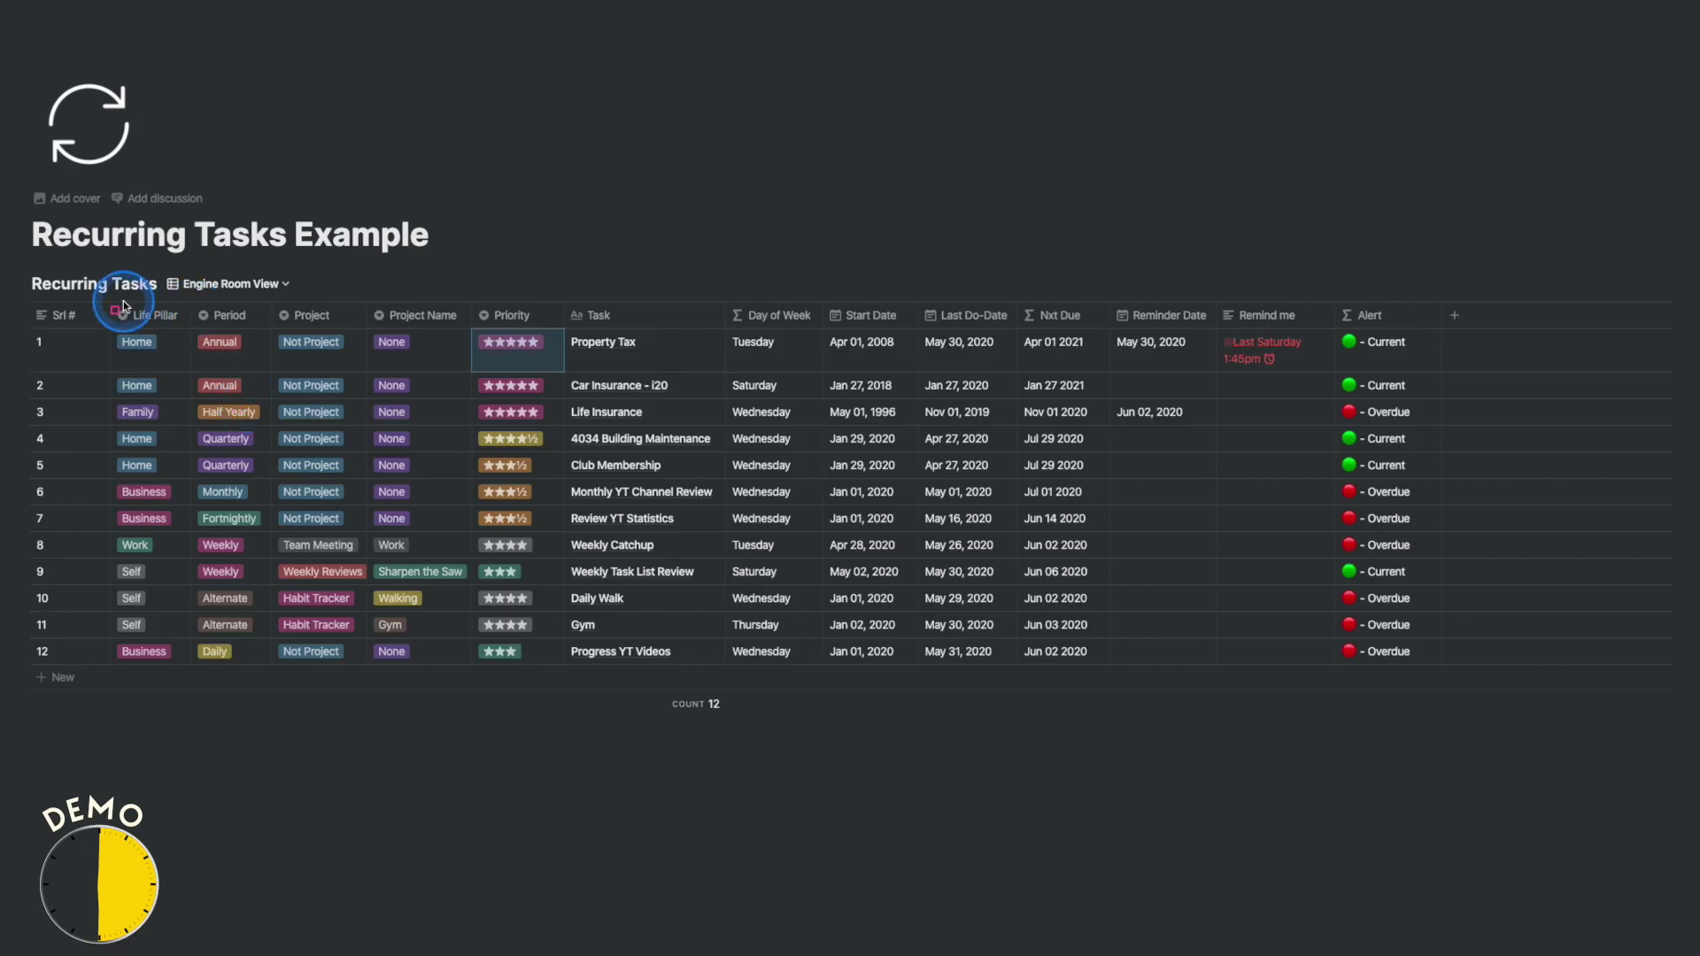
# Step: Set Life Insurance's Last Do-Date to May 07, 2020 so its Alert shows Current
pyautogui.moveTo(34, 305); pyautogui.dragTo(726, 329)
pyautogui.moveTo(822, 305)
pyautogui.mouseDown()
pyautogui.moveTo(940, 331)
pyautogui.moveTo(1321, 330)
pyautogui.mouseUp()
pyautogui.moveTo(724, 304); pyautogui.dragTo(753, 330)
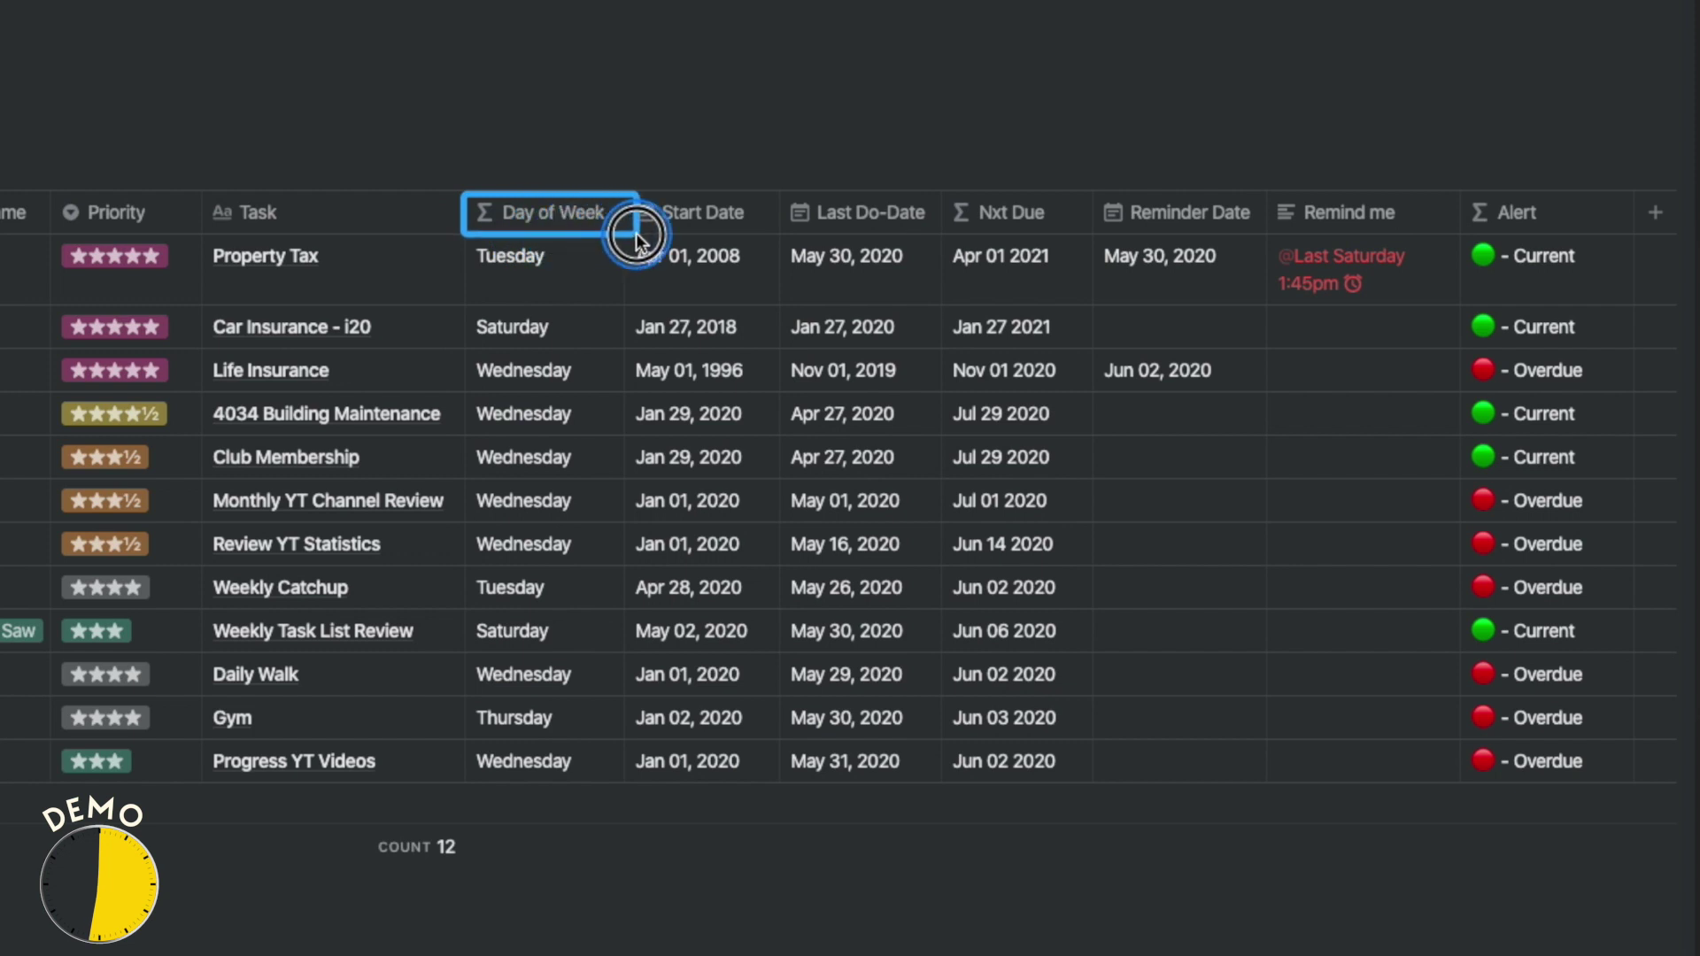
pyautogui.moveTo(637, 232); pyautogui.dragTo(625, 231)
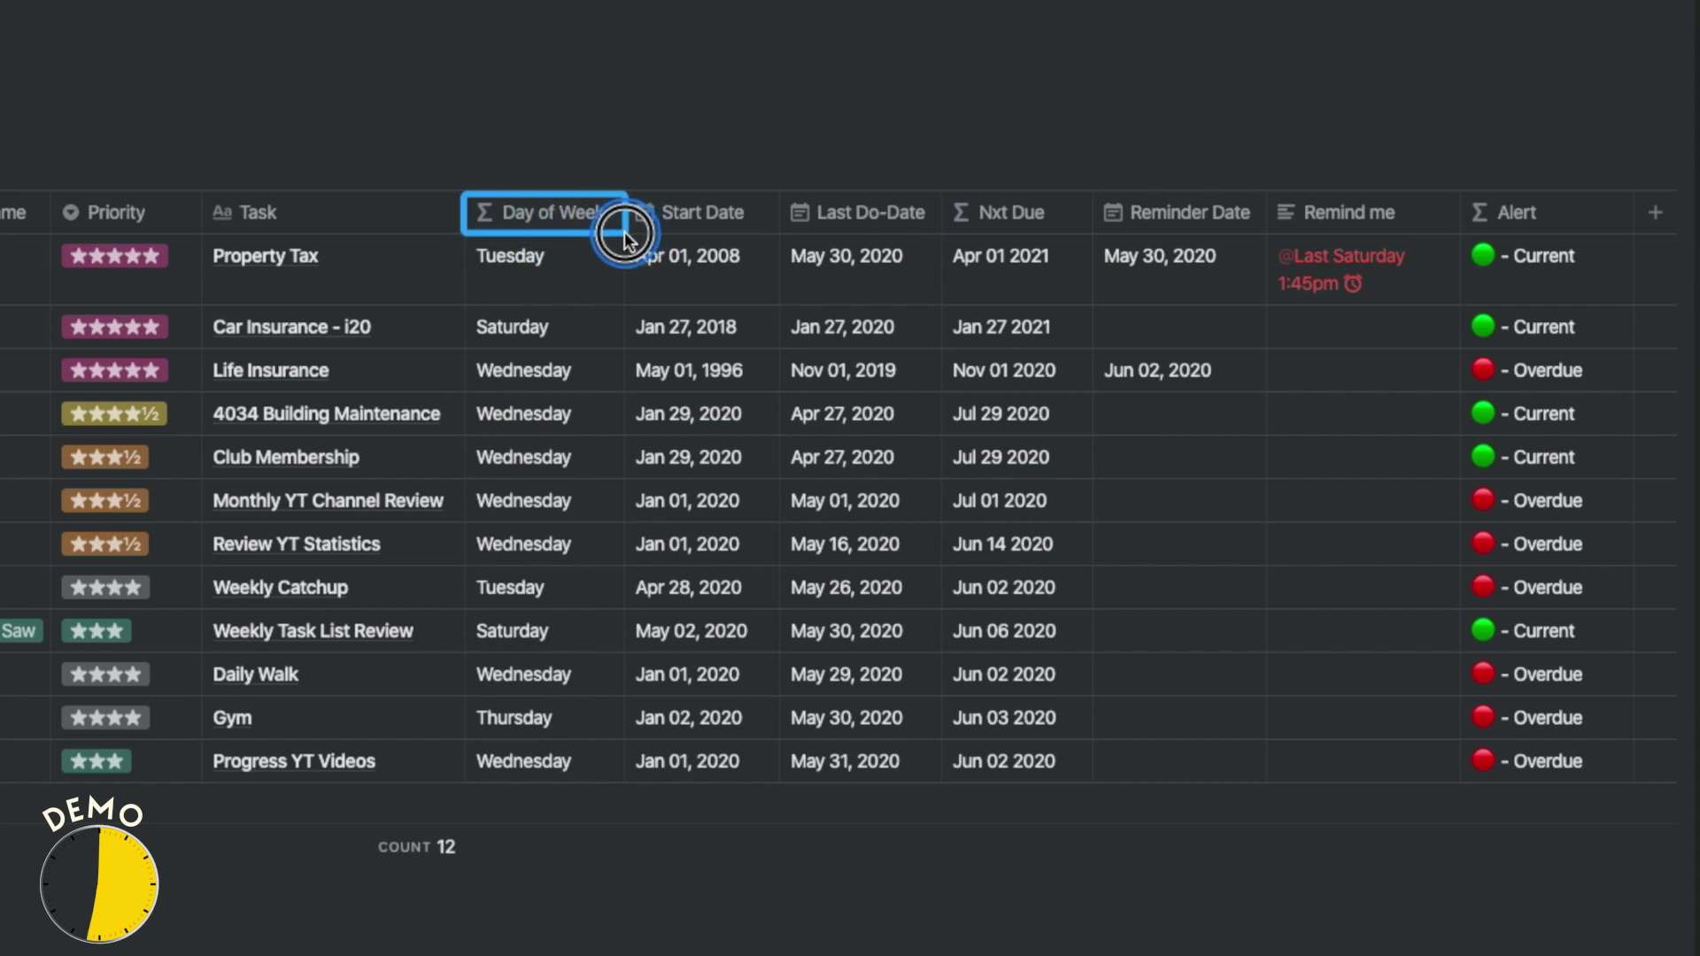
pyautogui.moveTo(899, 227)
pyautogui.mouseDown()
pyautogui.moveTo(922, 205)
pyautogui.moveTo(951, 227)
pyautogui.moveTo(1096, 230)
pyautogui.mouseUp()
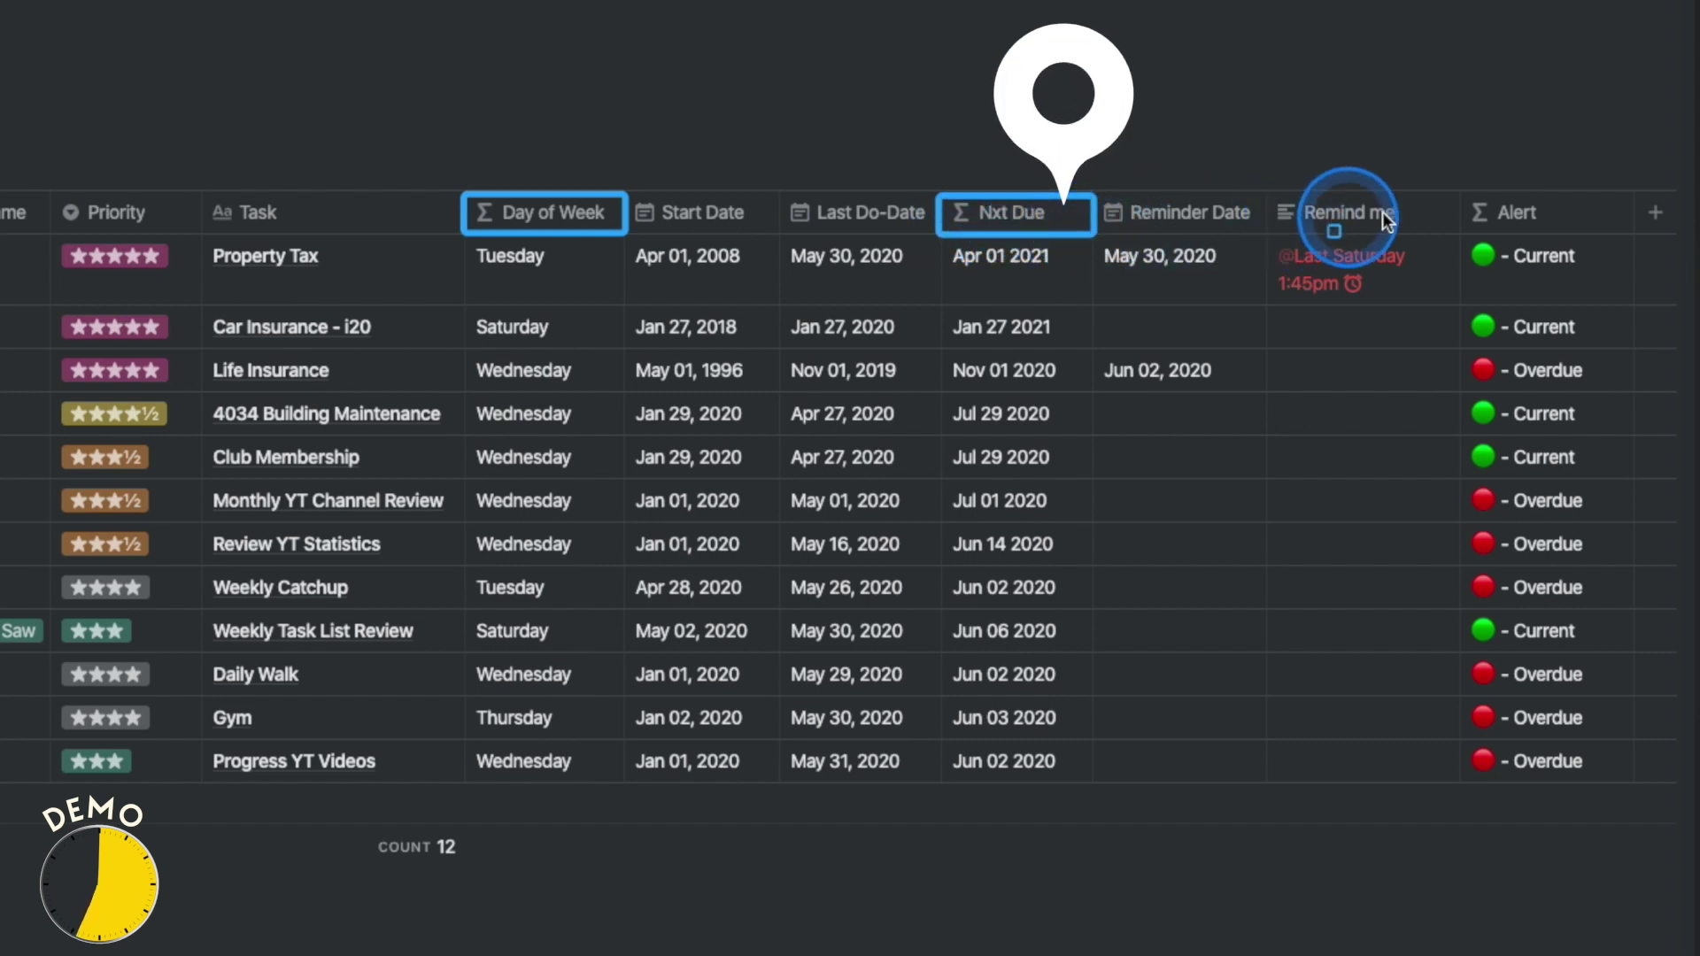
pyautogui.moveTo(1463, 197)
pyautogui.mouseDown()
pyautogui.moveTo(1498, 240)
pyautogui.moveTo(1632, 234)
pyautogui.mouseUp()
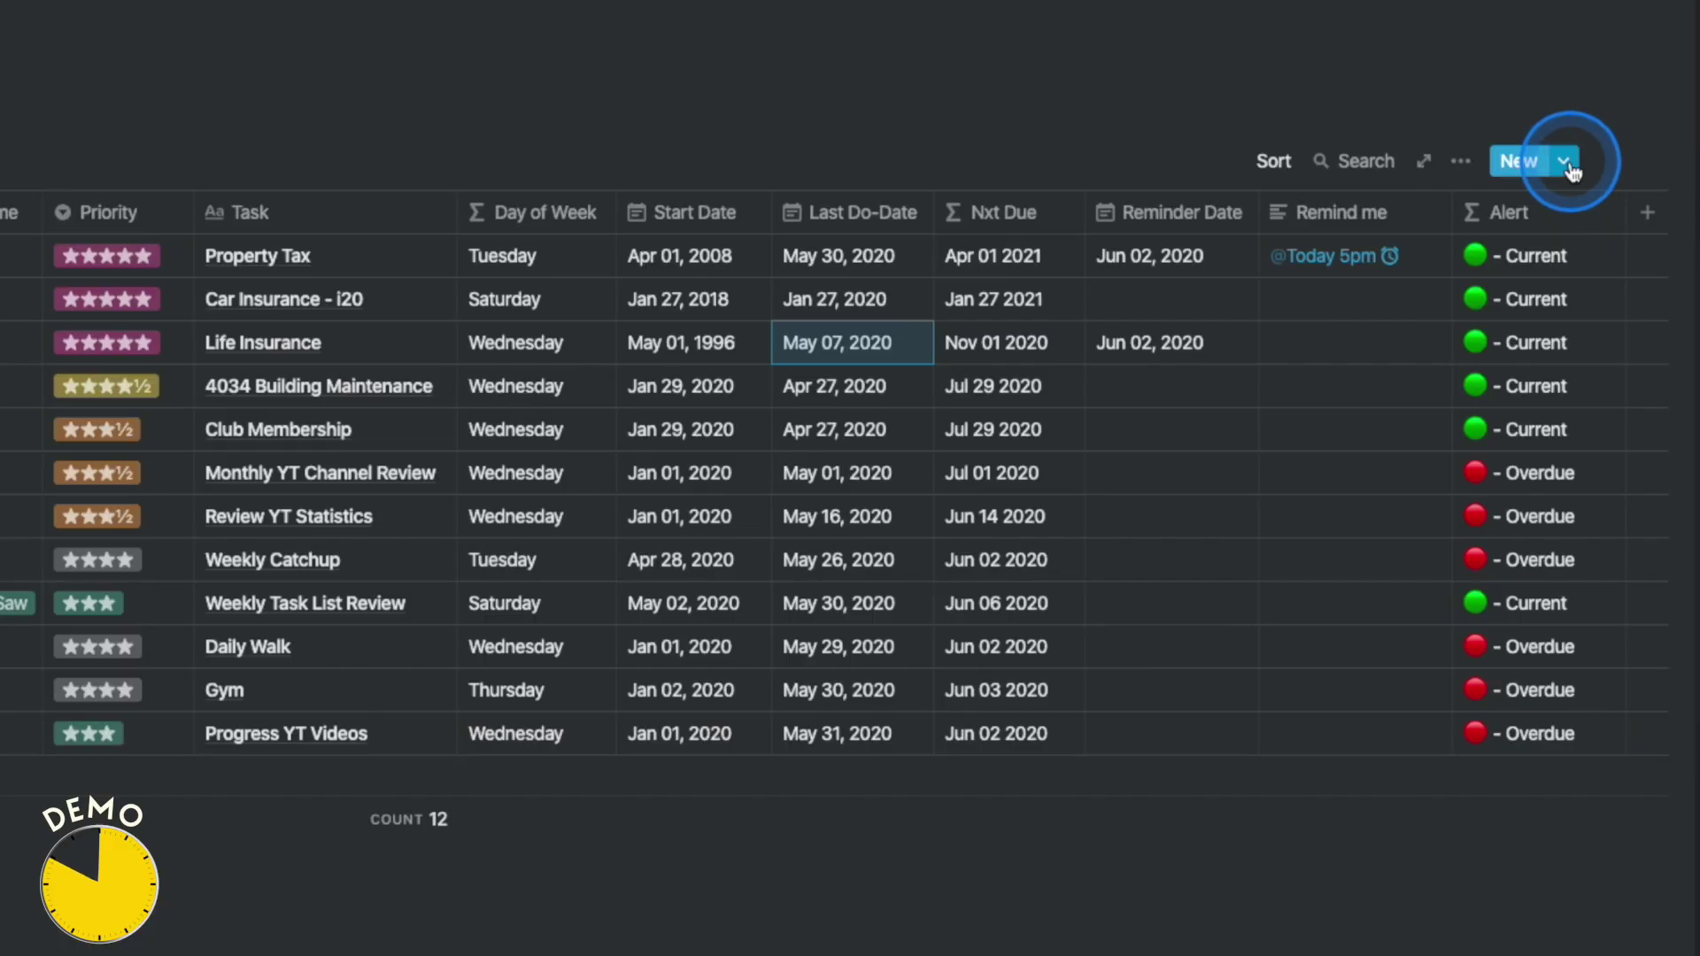
# Step: Create a task from the Project Template and browse its properties and Project Log table
pyautogui.click(1565, 163)
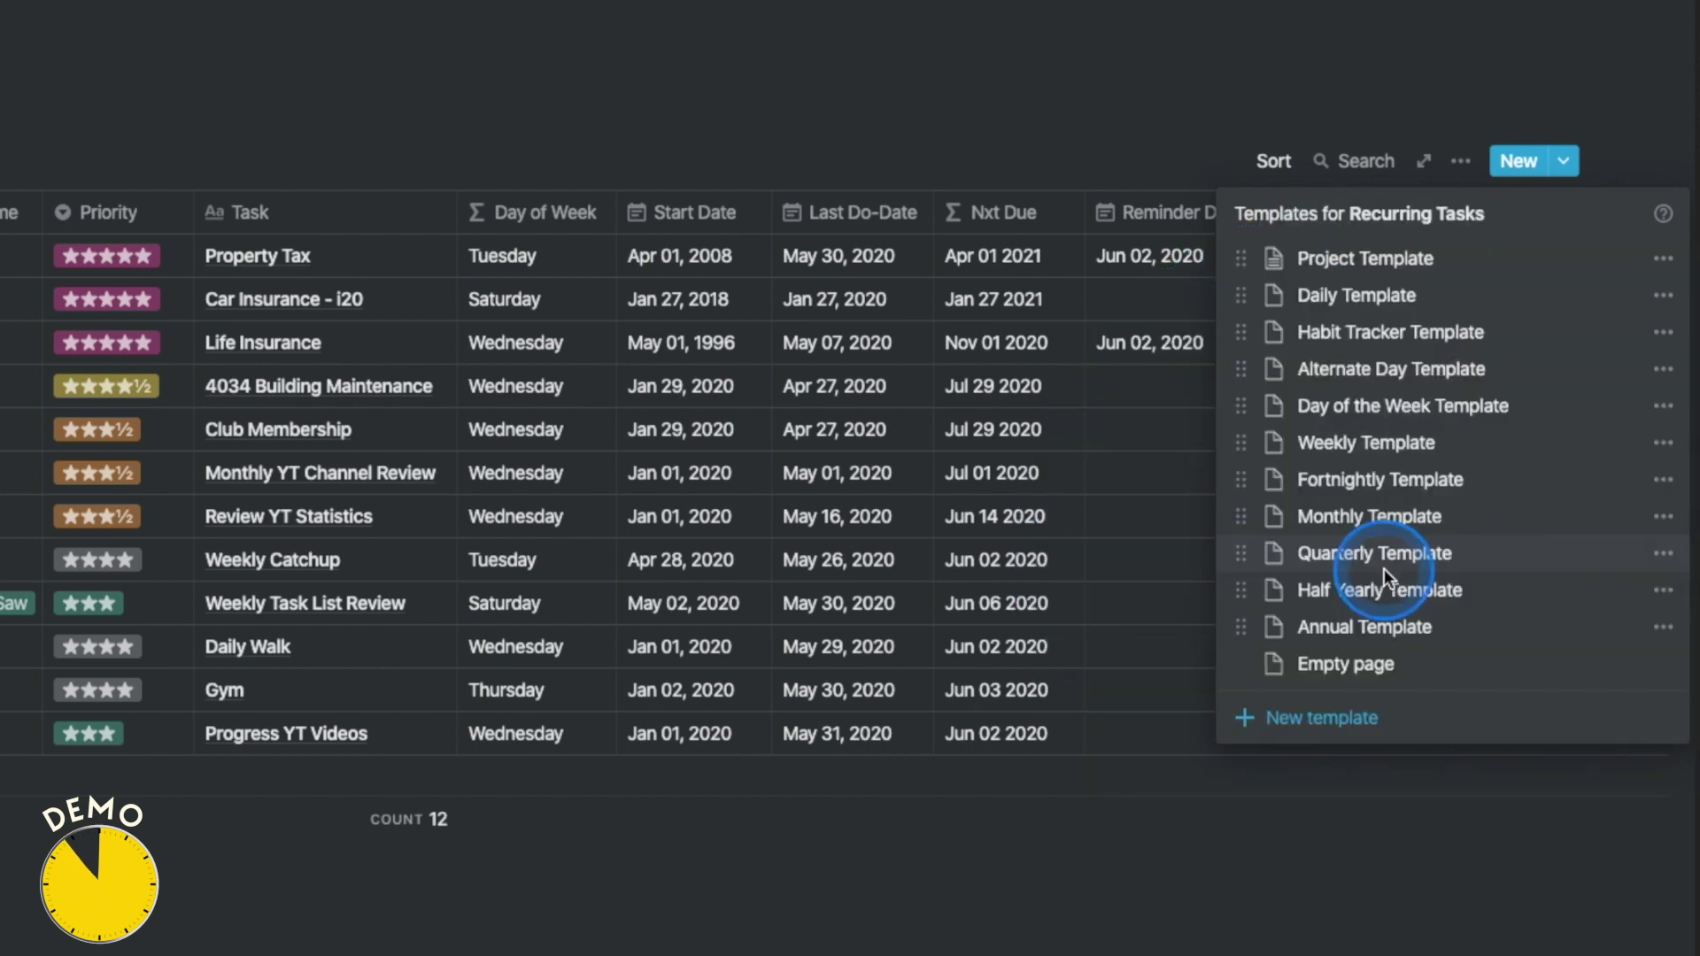
pyautogui.click(1318, 262)
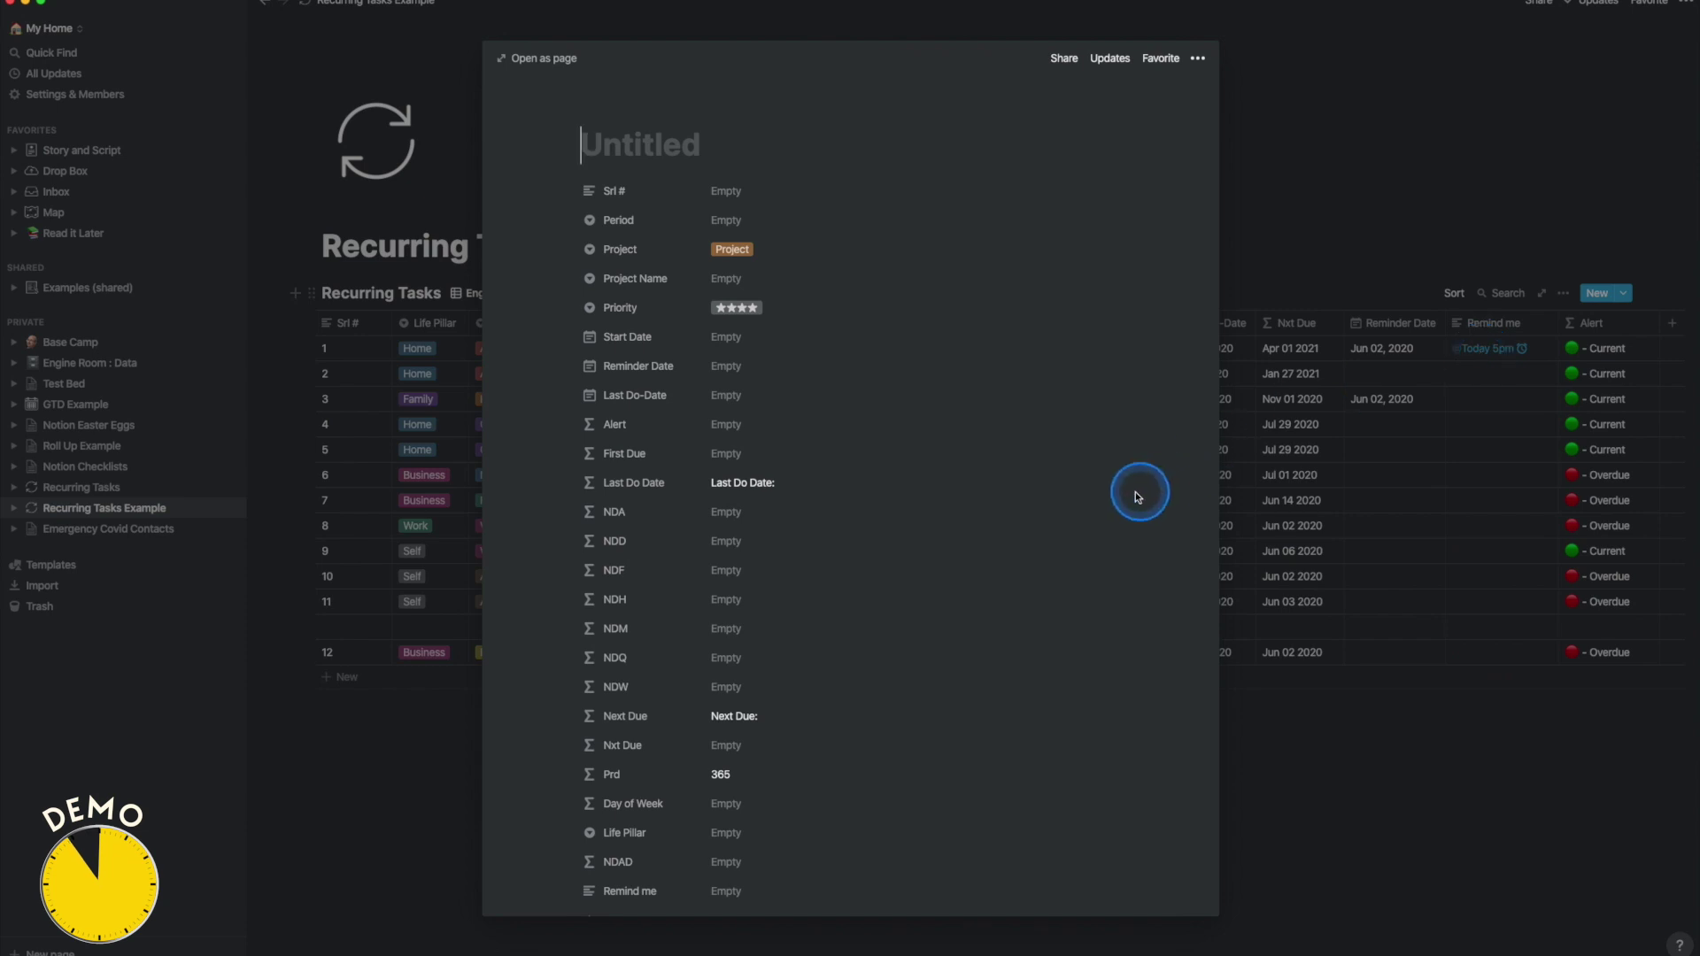
pyautogui.scroll(-3, 1137, 496)
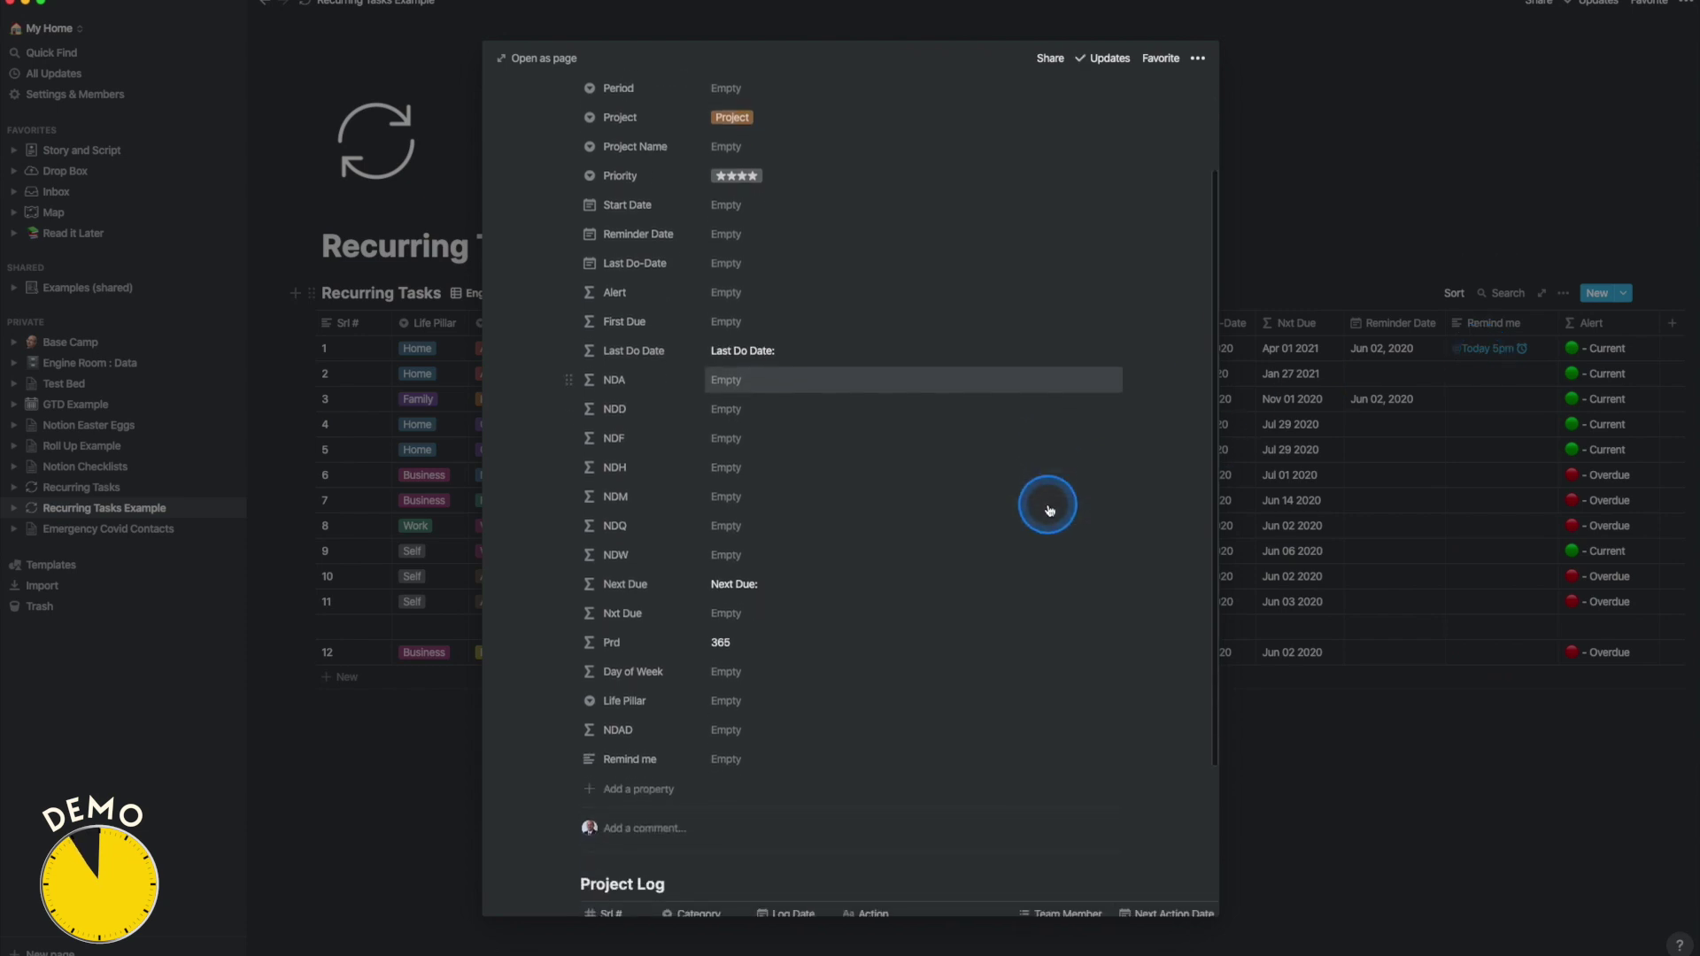
pyautogui.scroll(-4, 1050, 510)
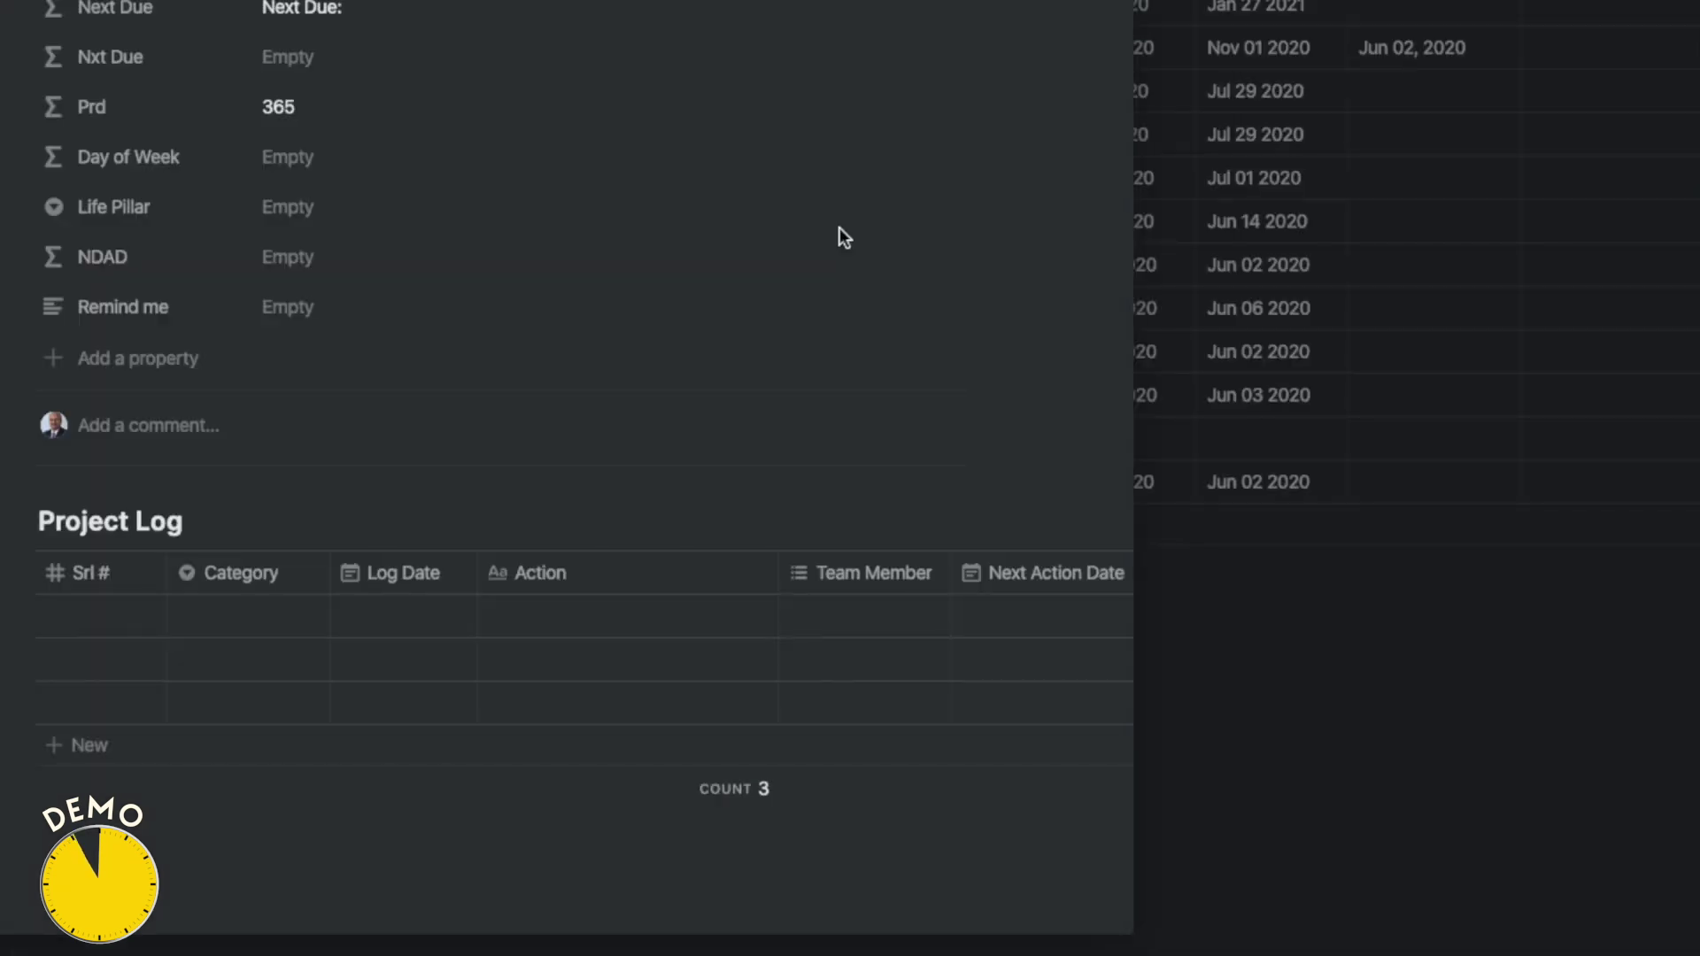
pyautogui.hscroll(3, 742, 636)
pyautogui.hscroll(4, 742, 636)
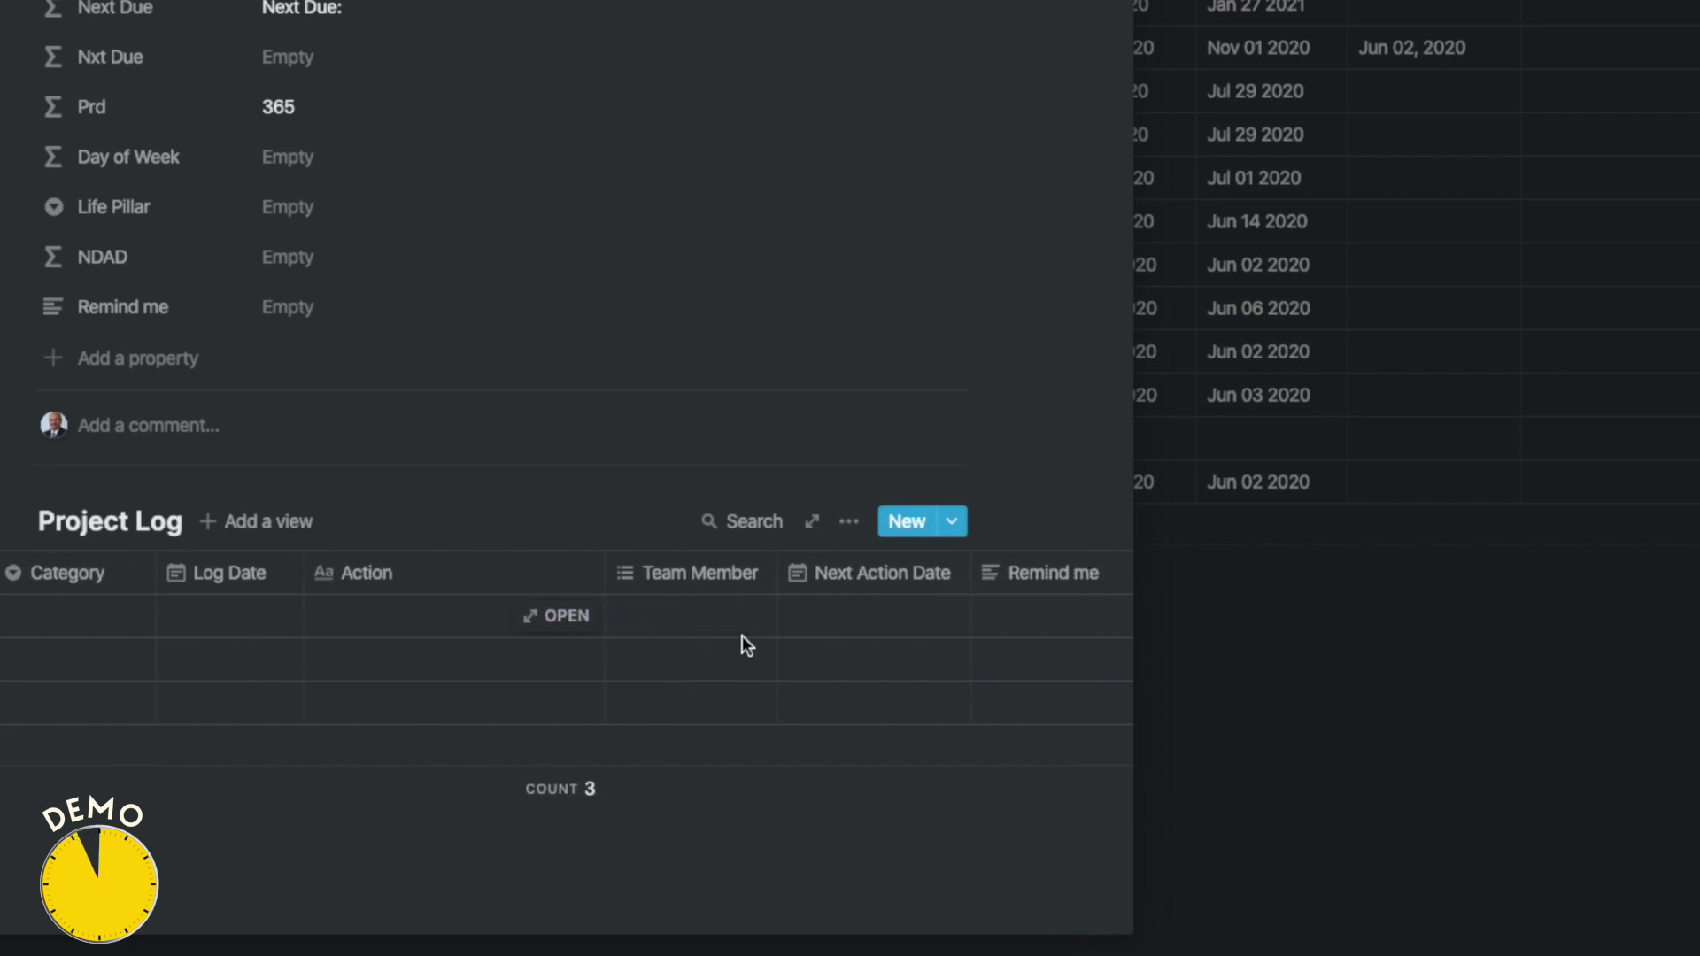
pyautogui.hscroll(5, 742, 636)
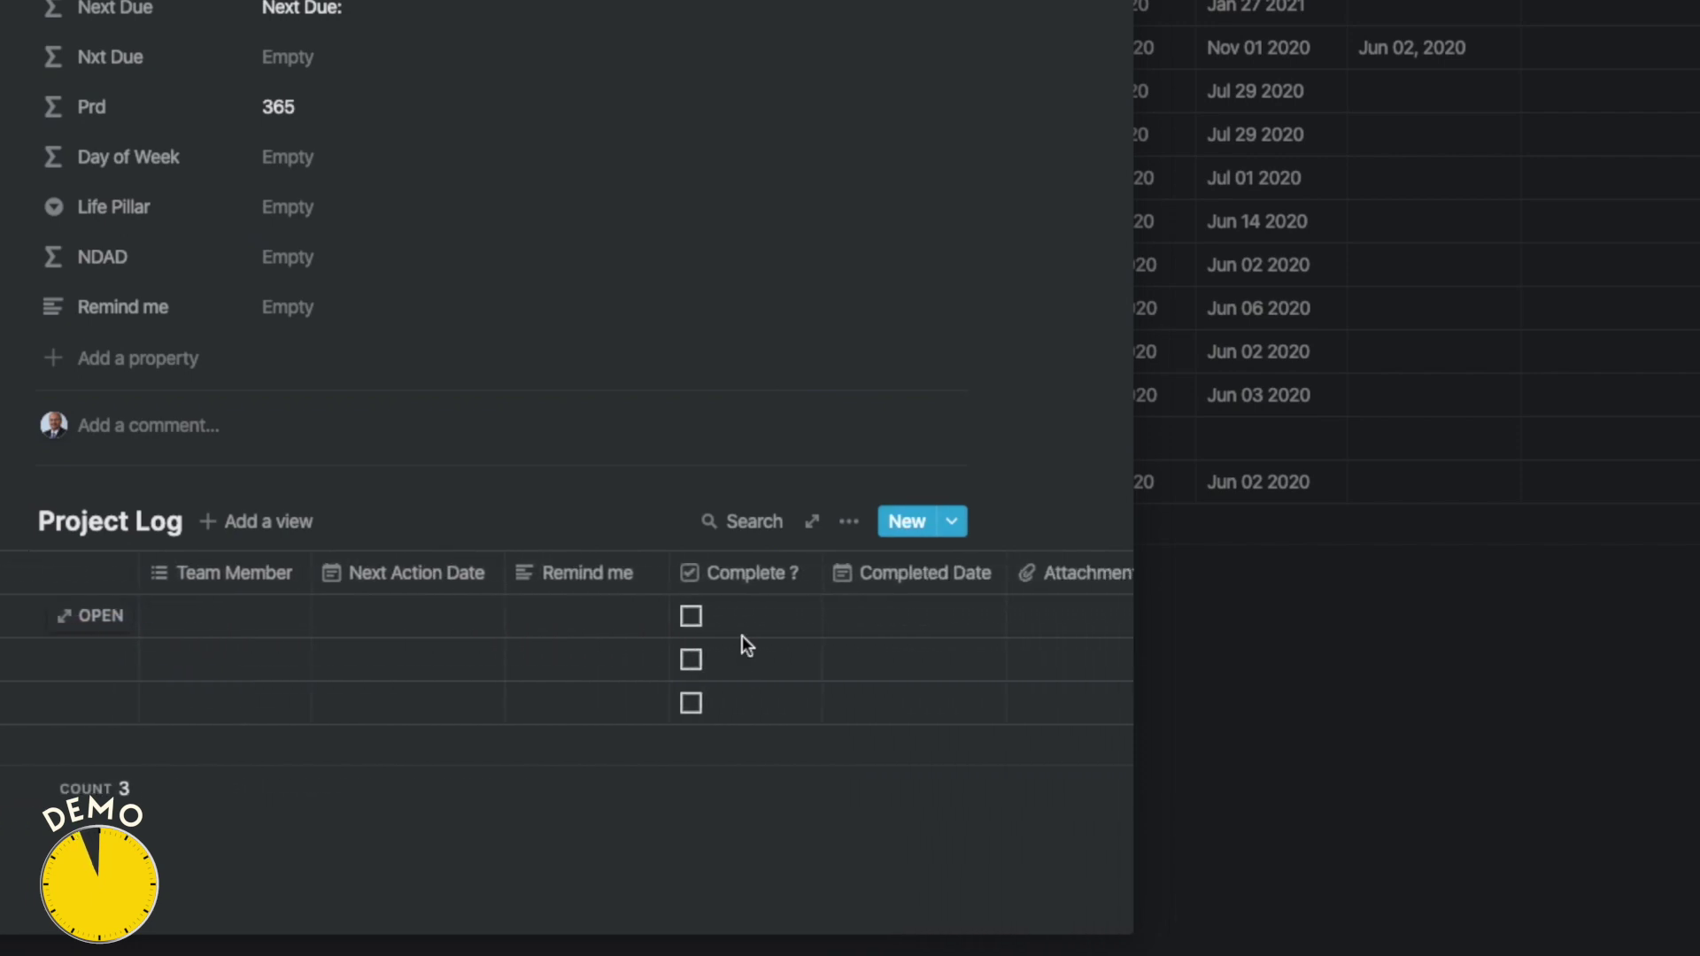
pyautogui.hscroll(2, 742, 636)
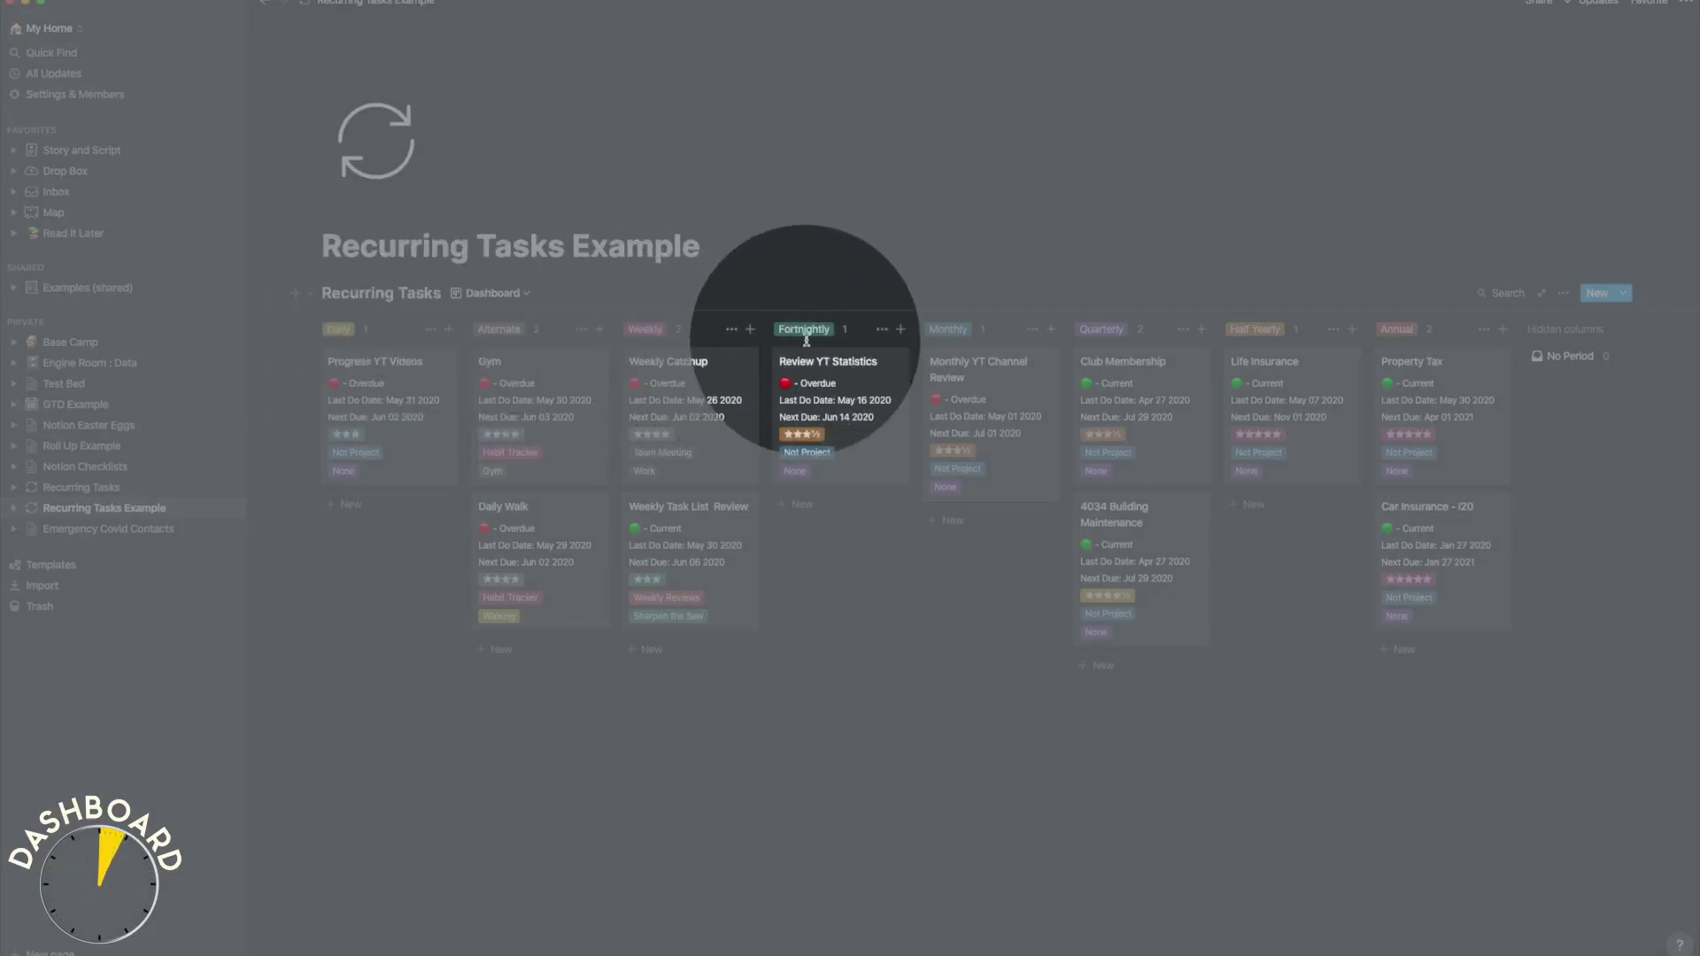
# Step: Show the Dashboard board with cards grouped by period from Daily to Annual
pyautogui.click(1417, 331)
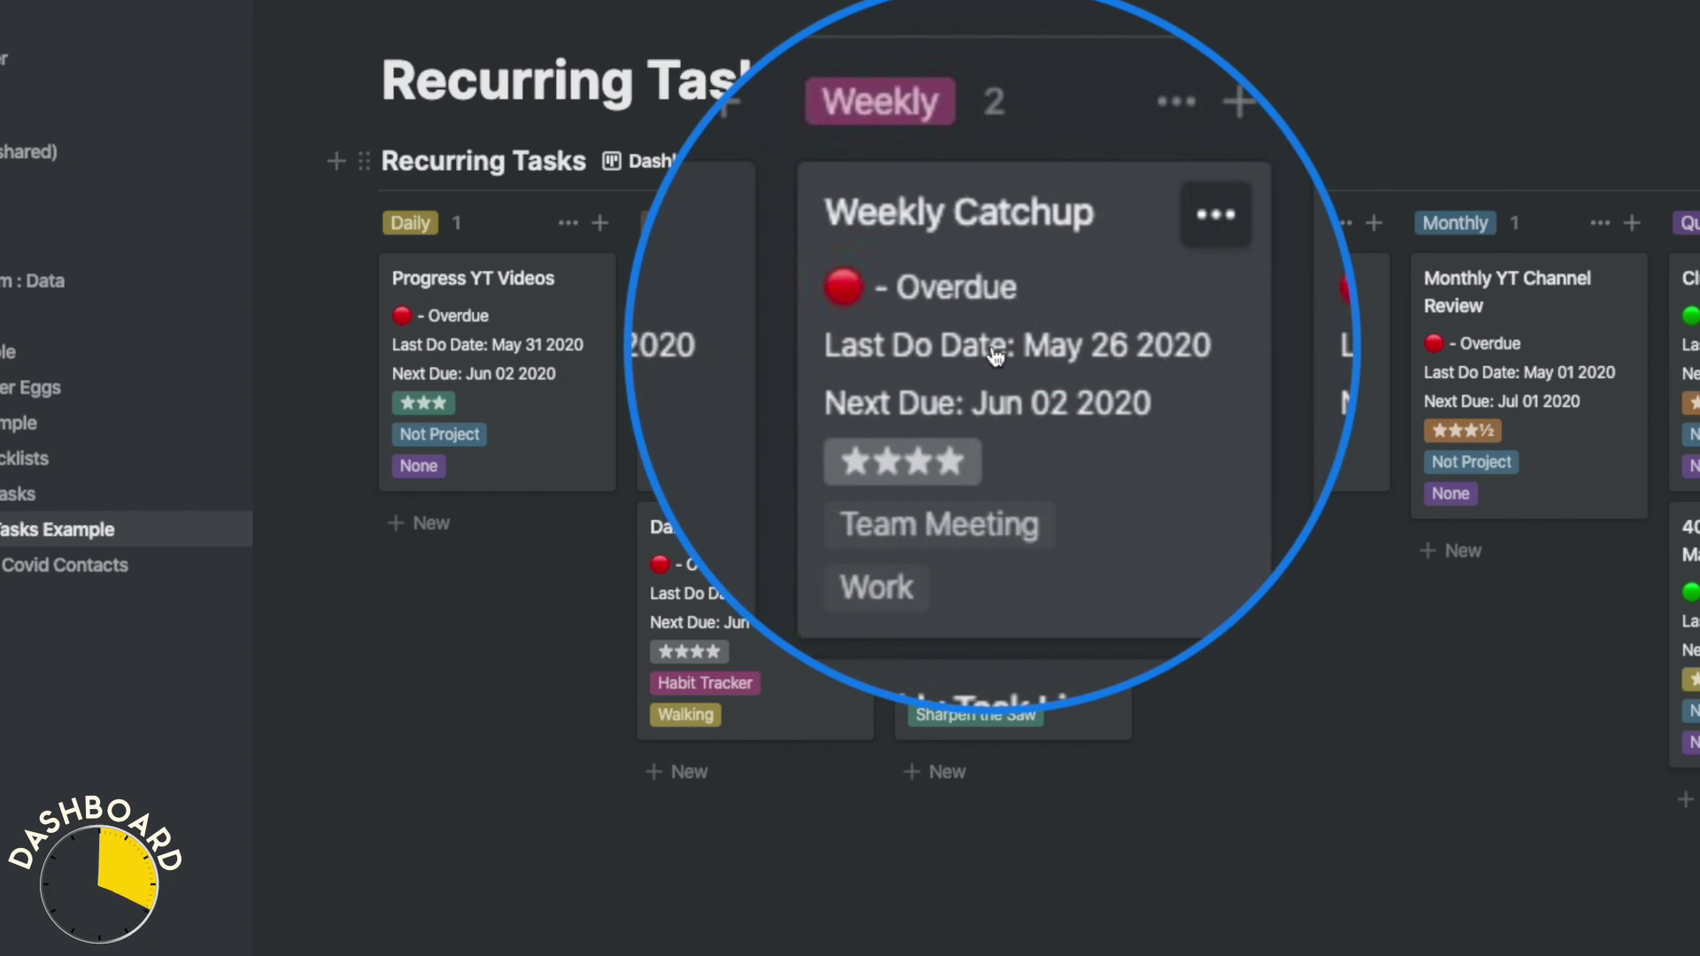
# Step: Switch to the Life Pillar Dashboard view and filter it to Home tasks only
pyautogui.click(732, 160)
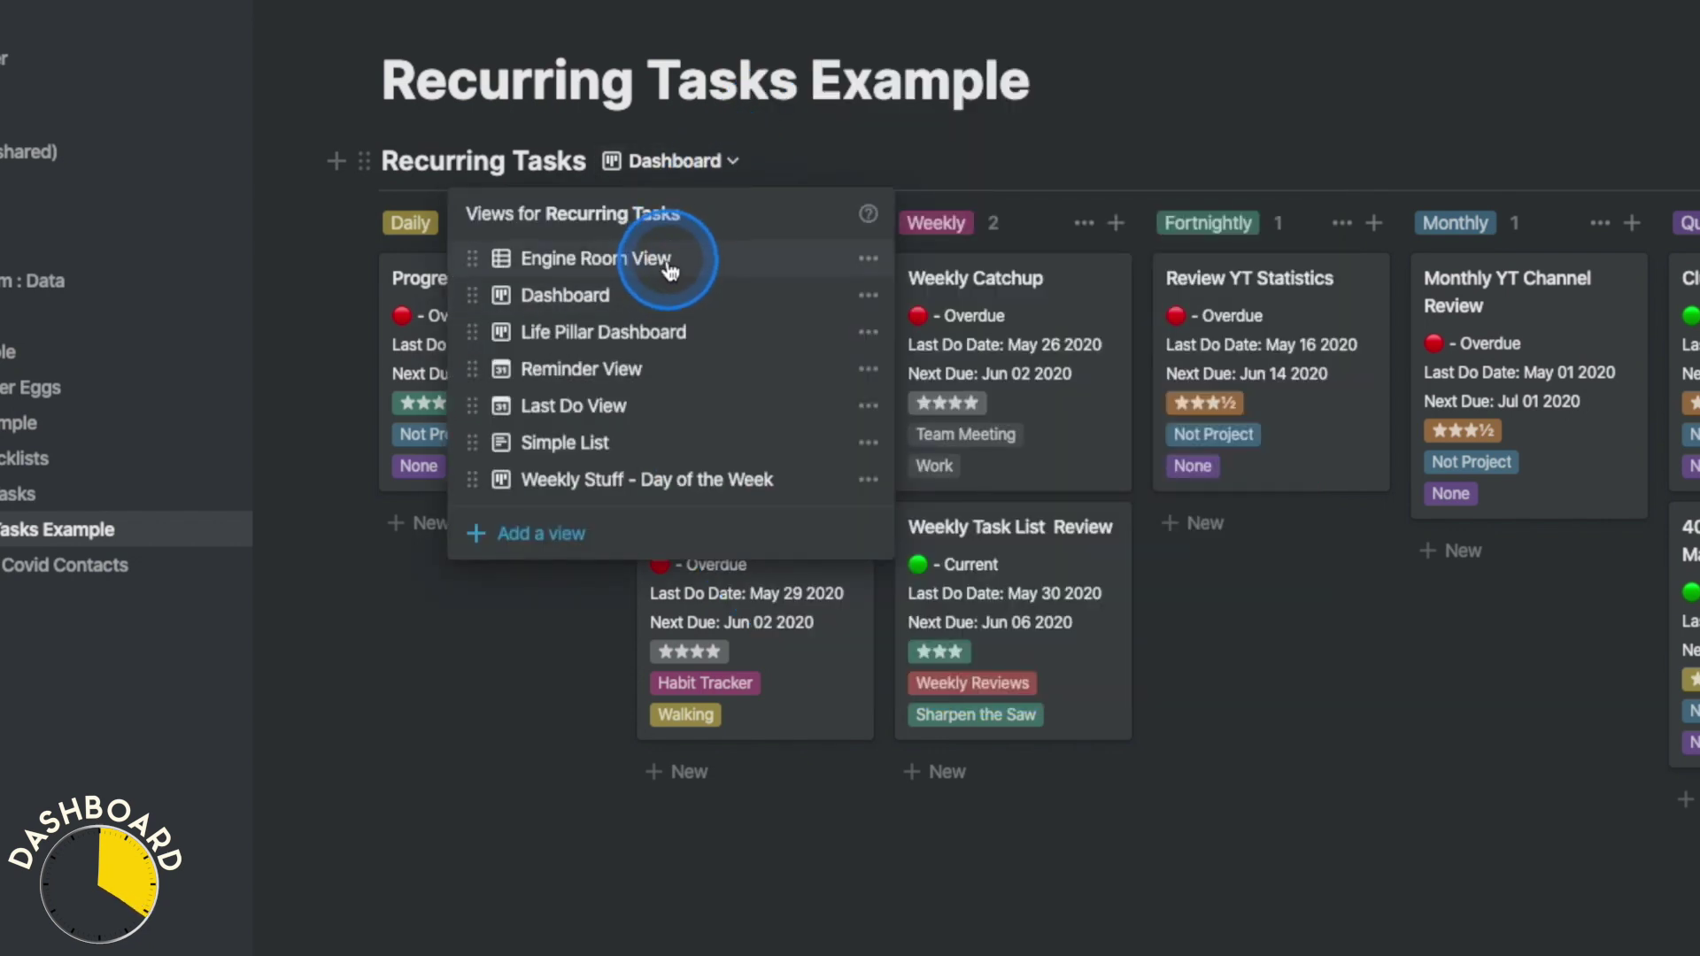
pyautogui.click(644, 329)
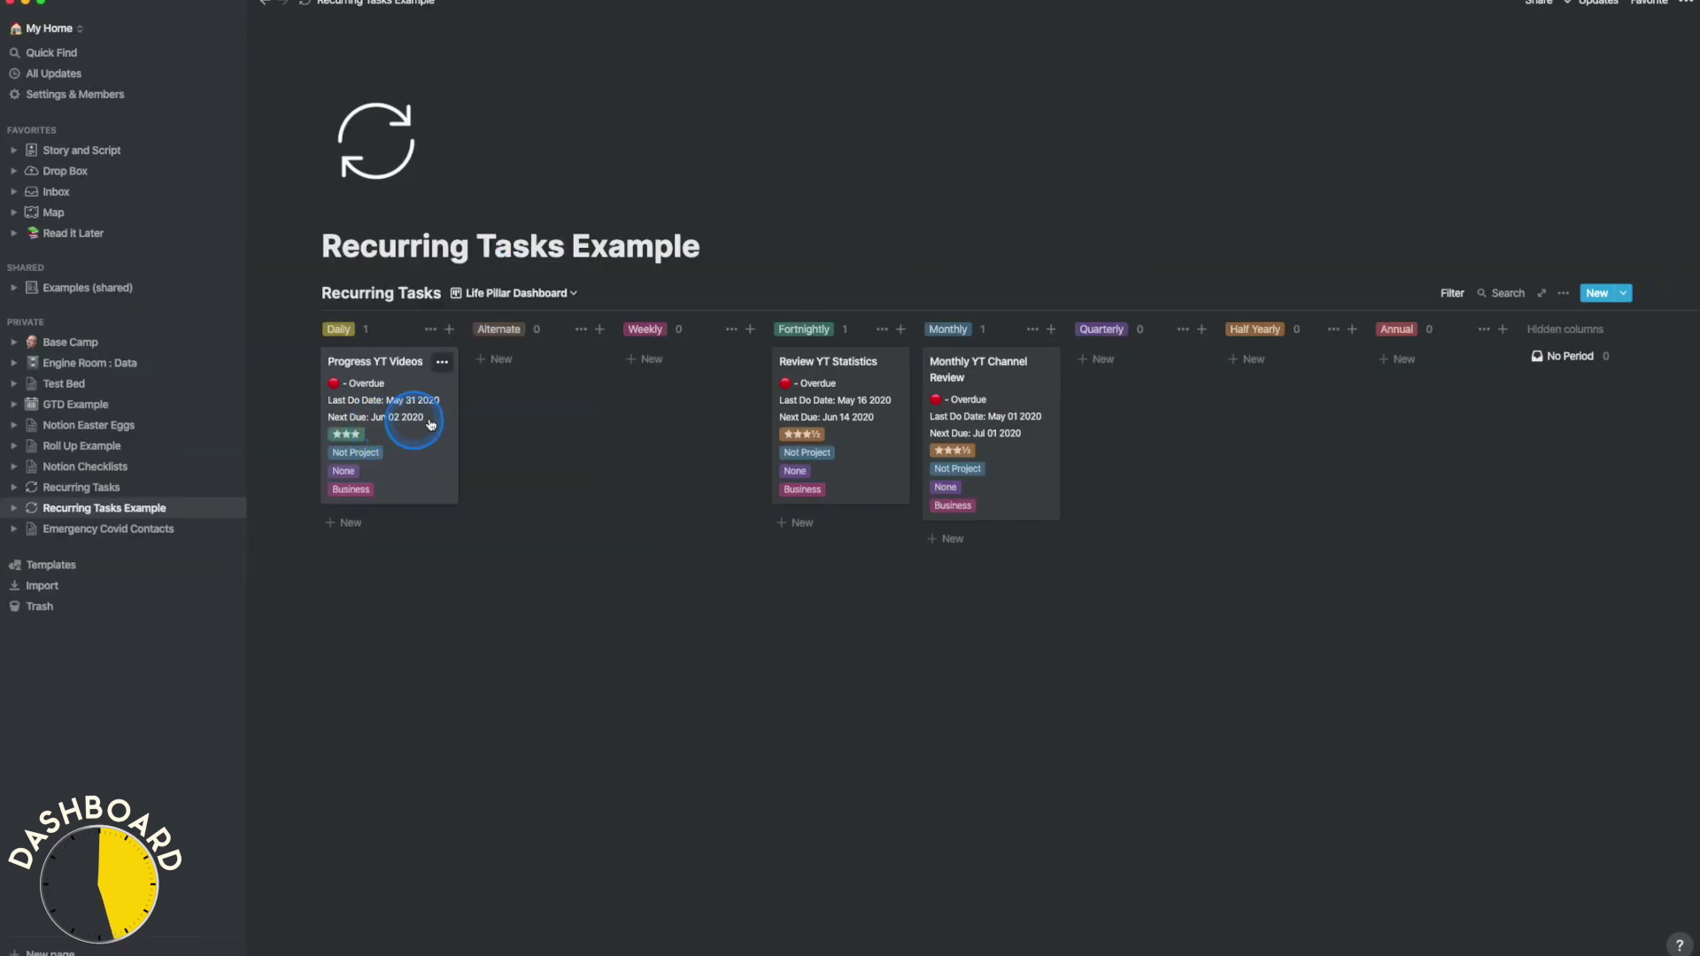
pyautogui.click(1453, 293)
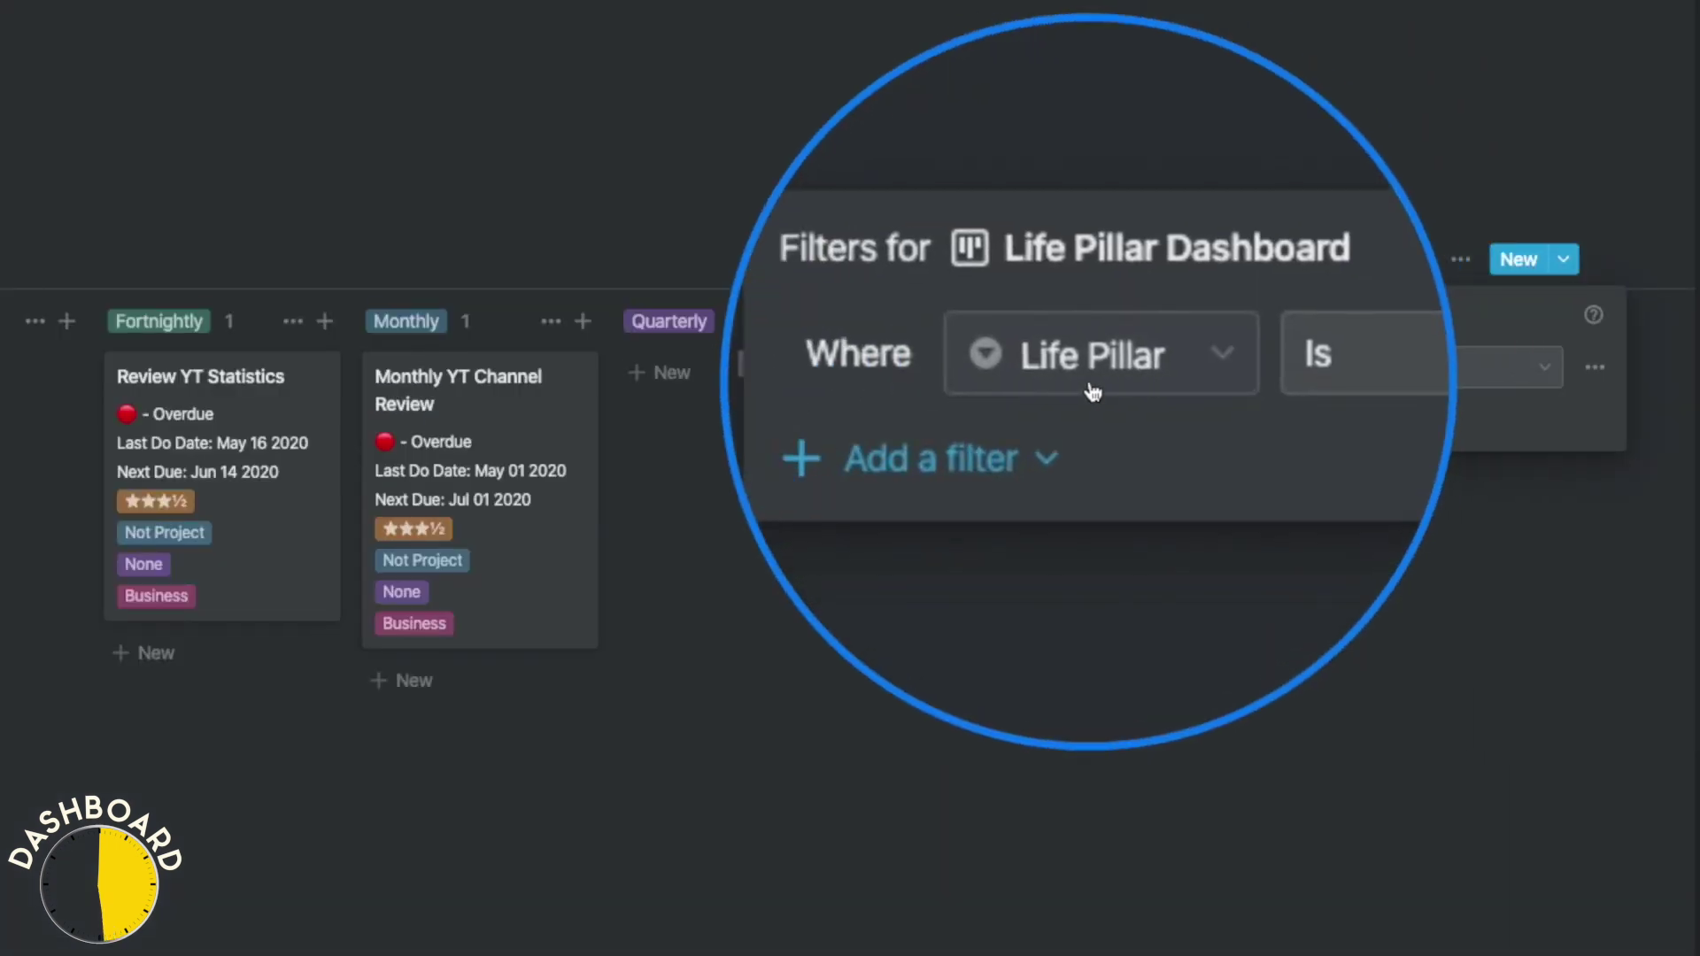
pyautogui.click(1385, 368)
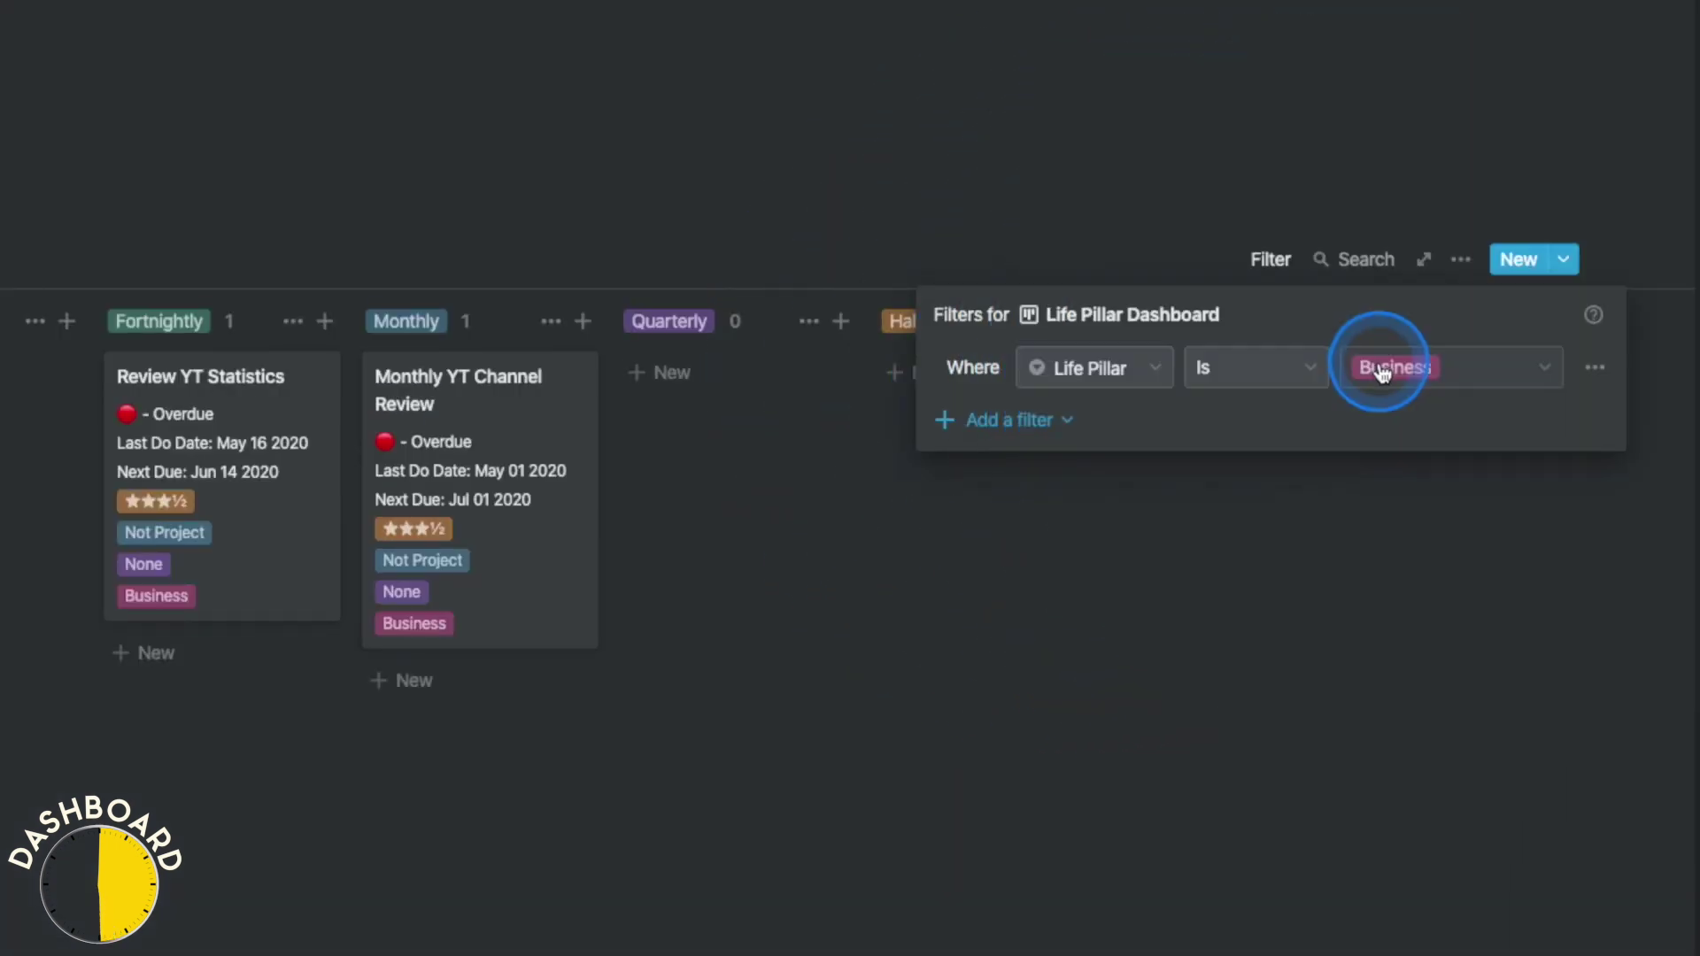
pyautogui.click(1395, 517)
pyautogui.press('Escape')
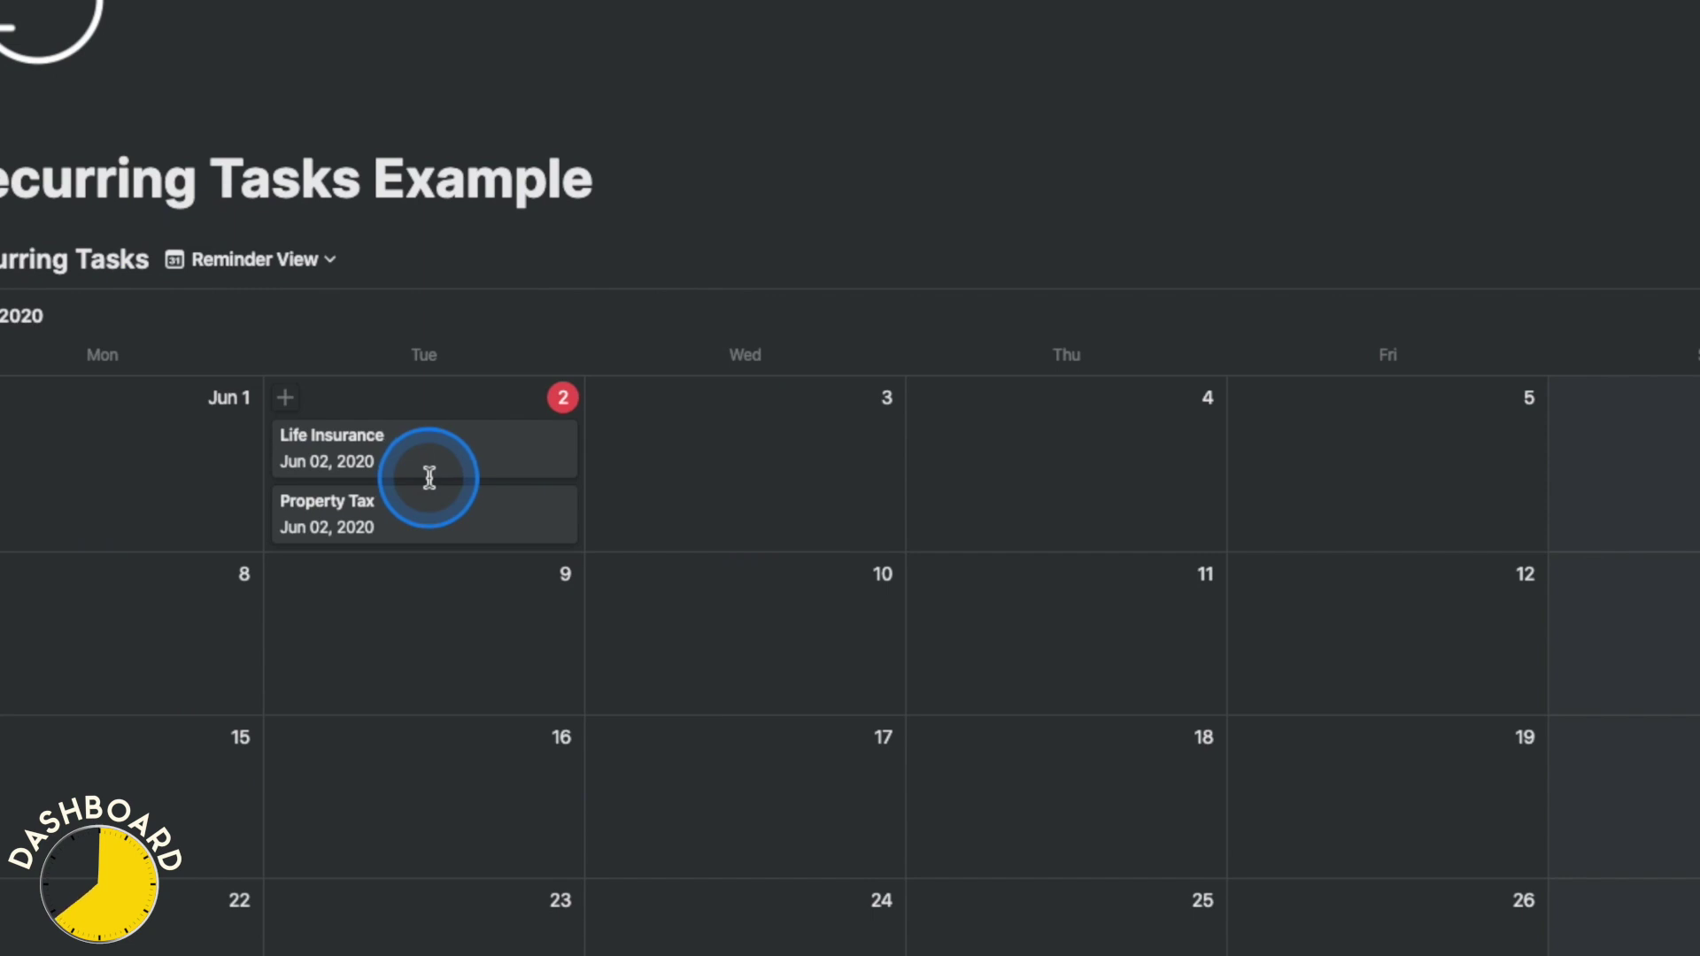
# Step: Move from the Reminder View calendar to the Last Do View calendar
pyautogui.click(328, 261)
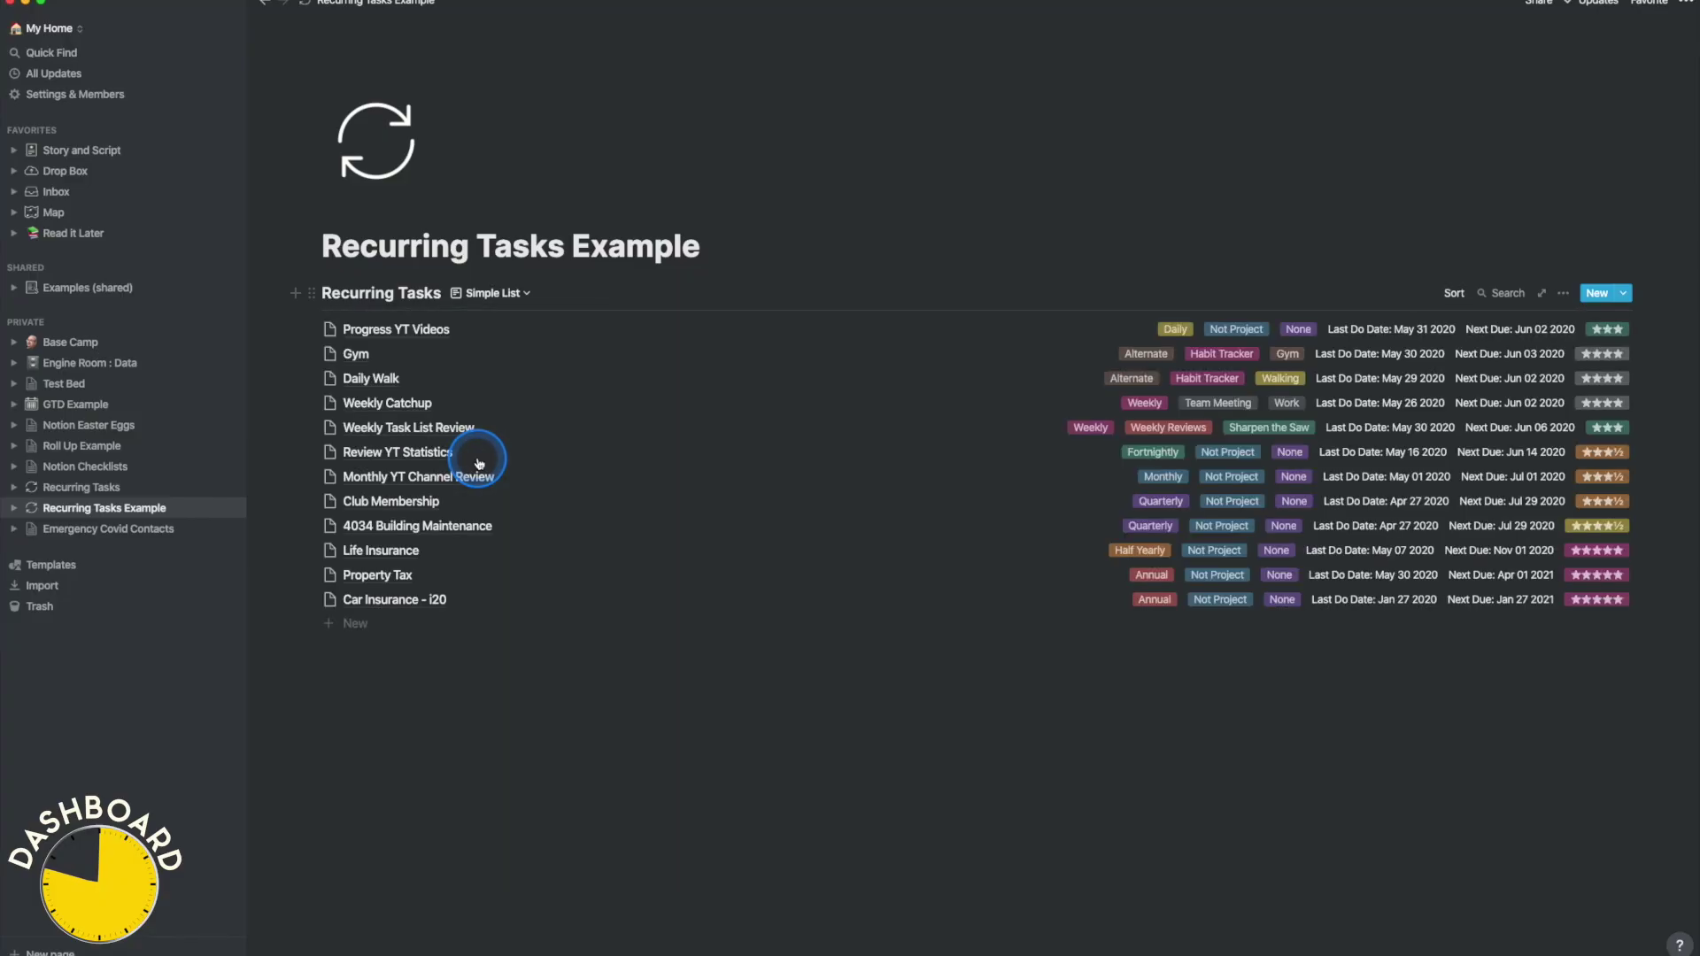
# Step: Switch from Simple List to the Weekly Stuff - Day of the Week board
pyautogui.click(528, 295)
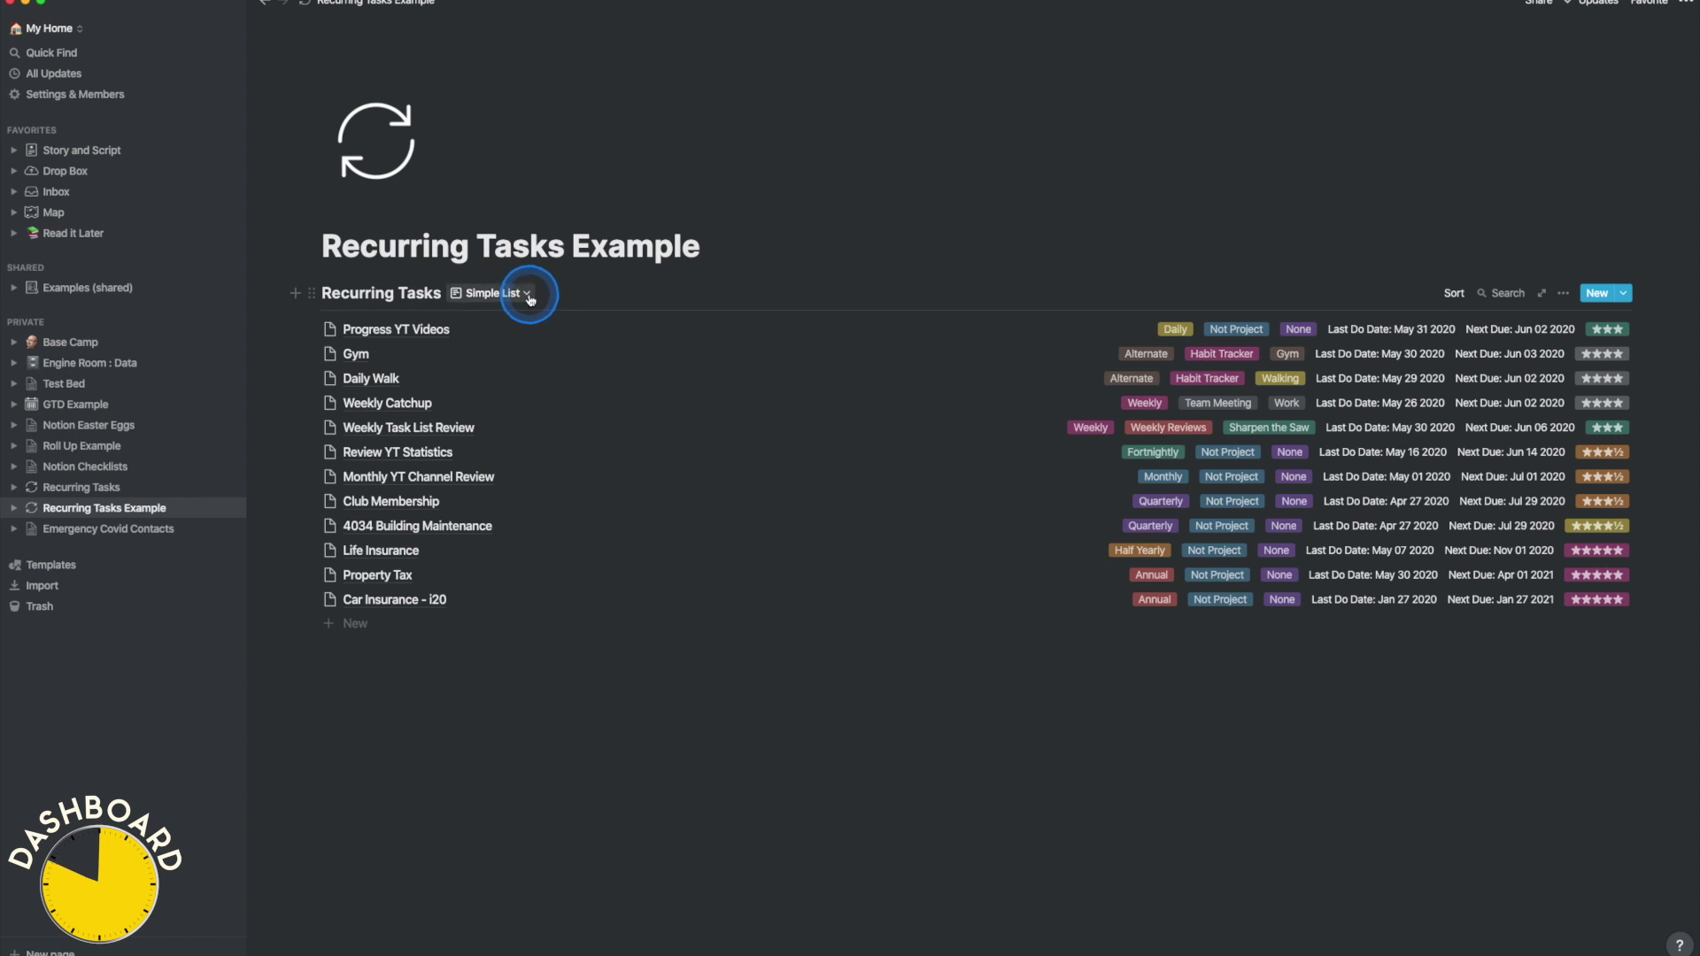
pyautogui.click(498, 477)
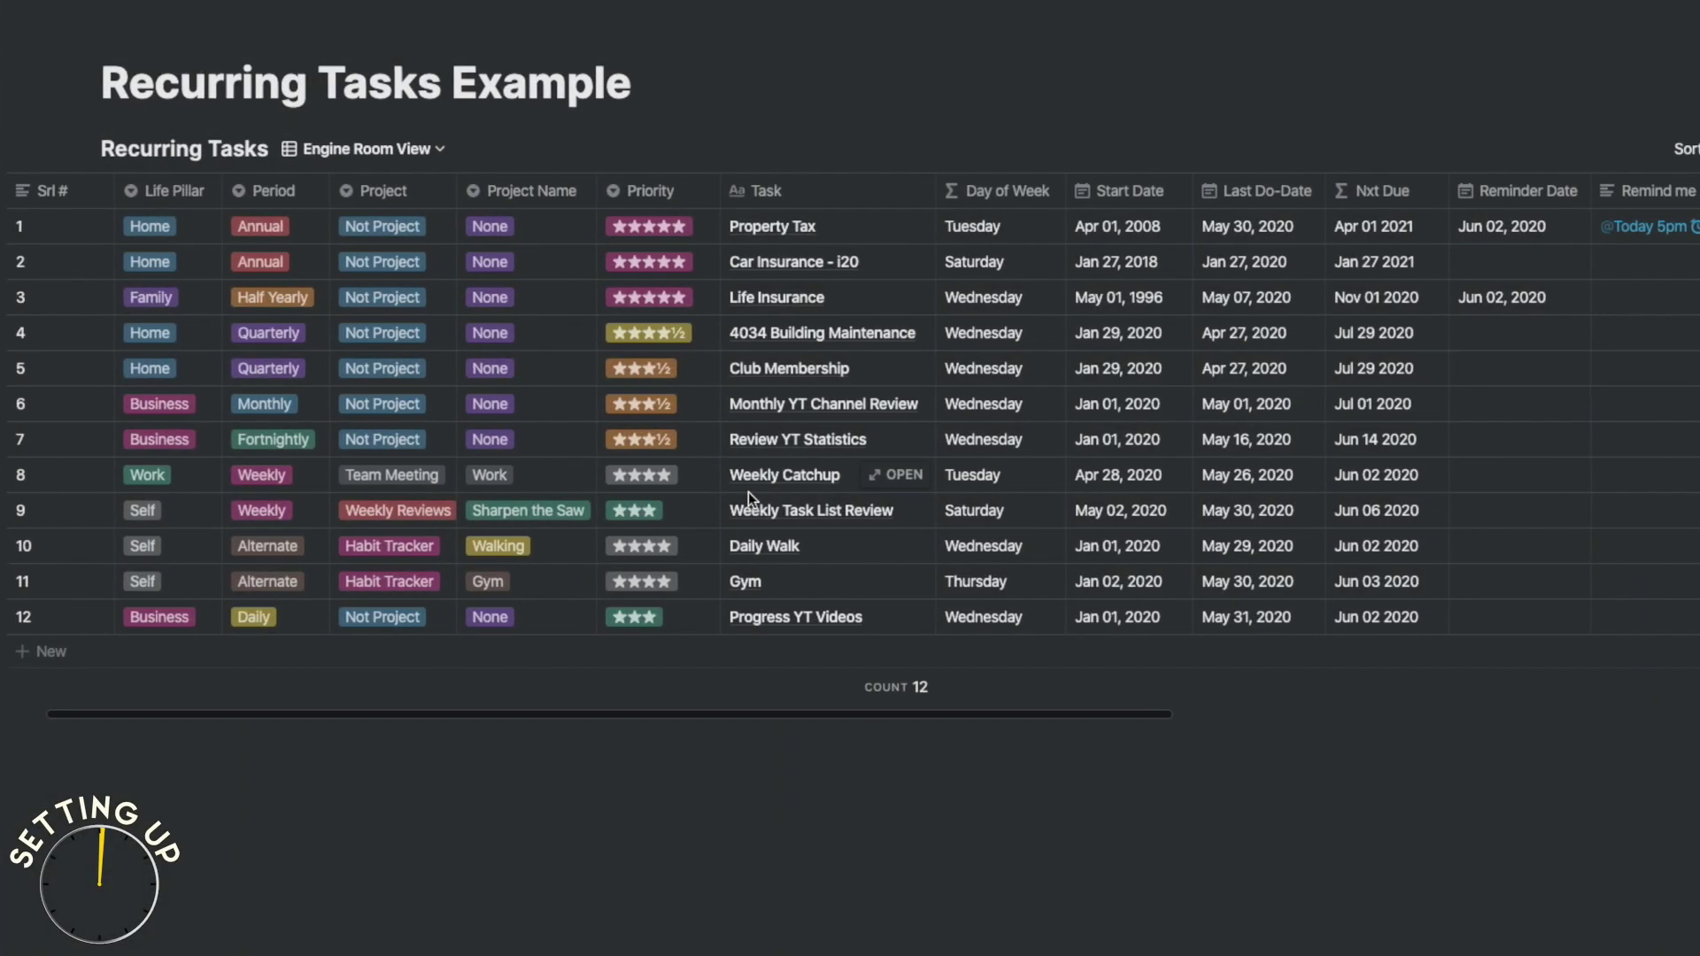
# Step: Scroll through the Engine Room View helper columns and open the Day of Week formula
pyautogui.hscroll(6, 726, 493)
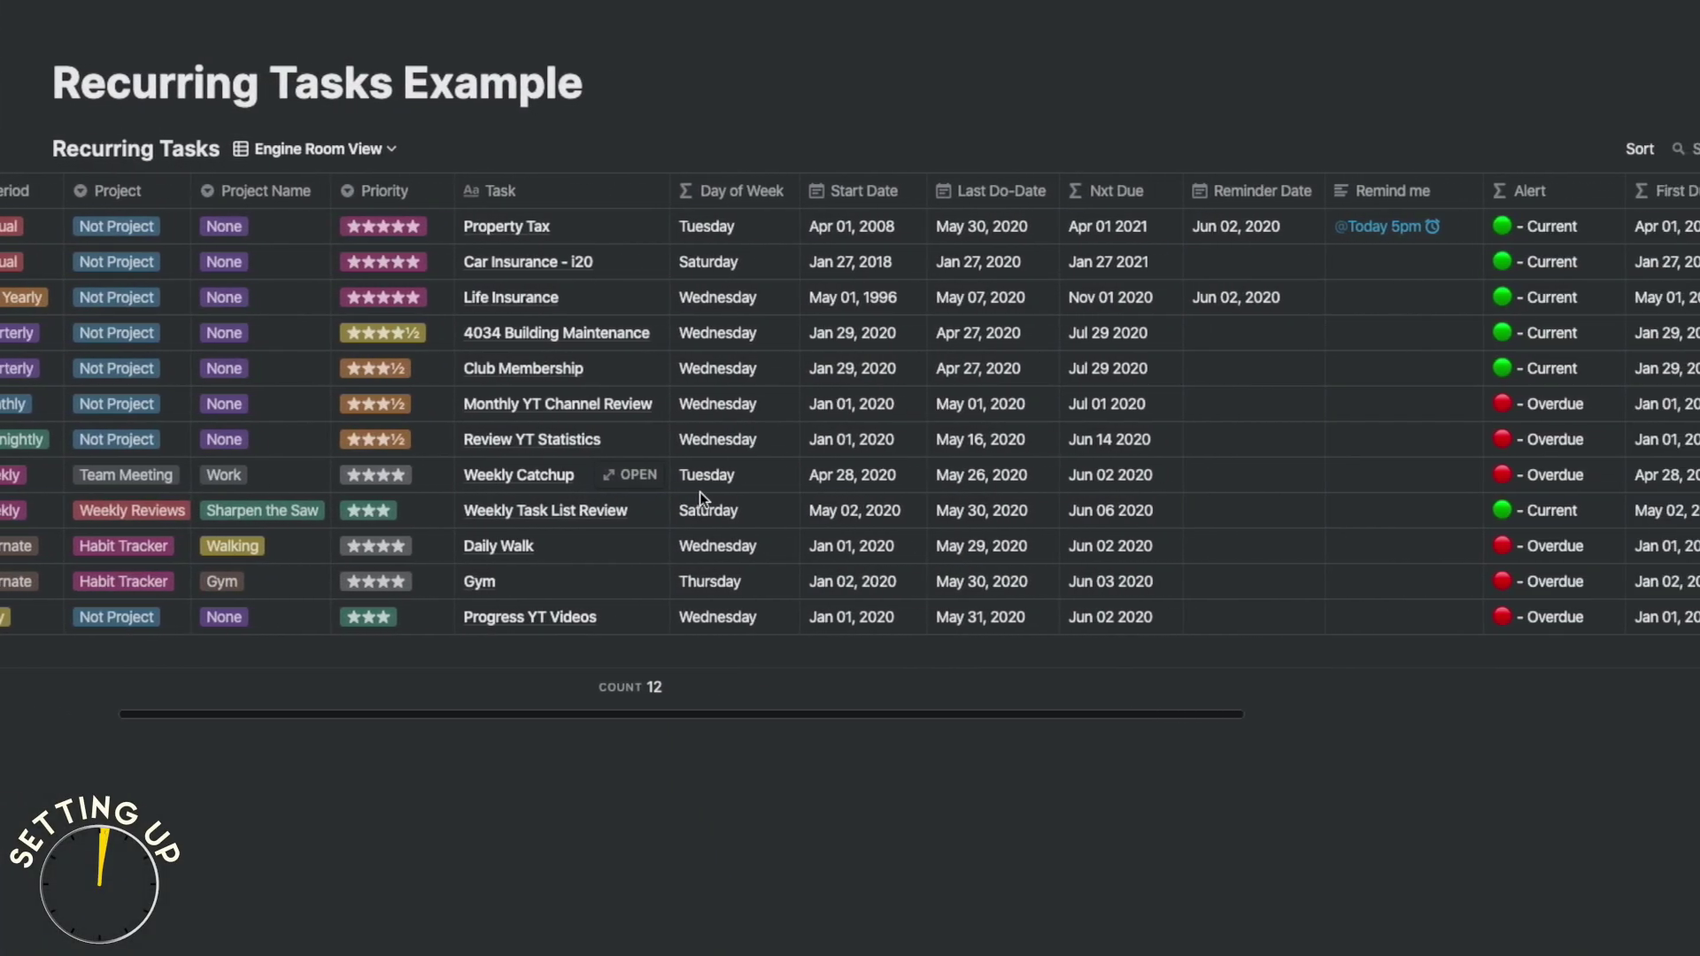
pyautogui.hscroll(7, 655, 491)
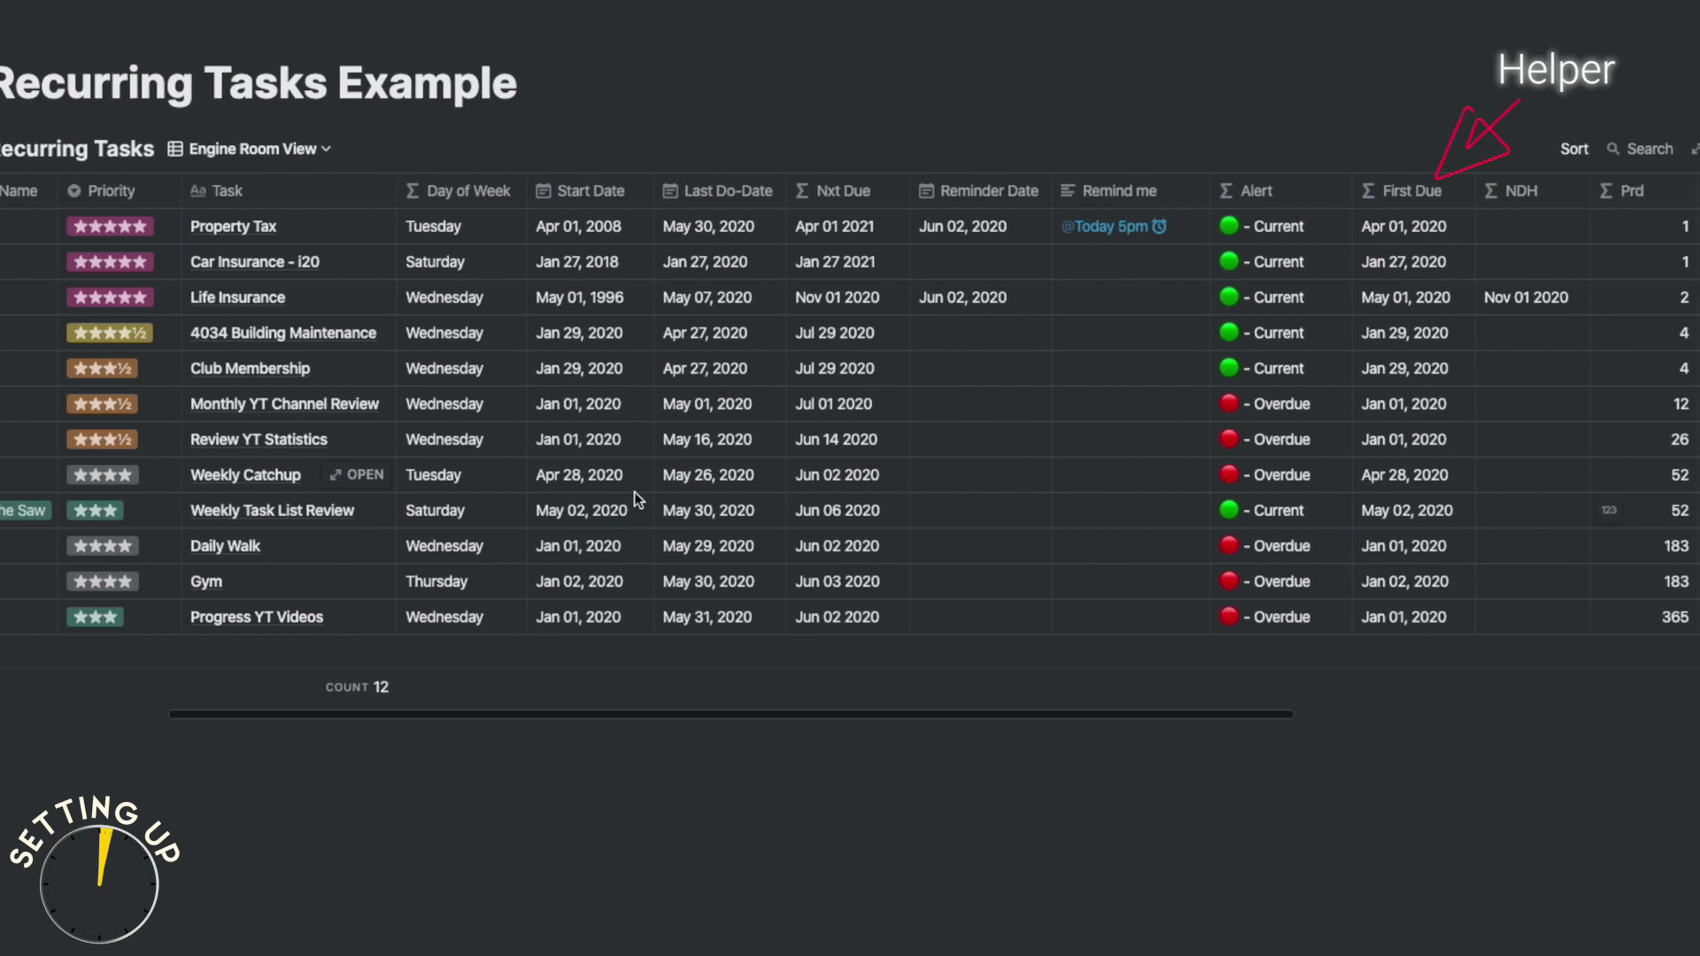
pyautogui.hscroll(8, 597, 492)
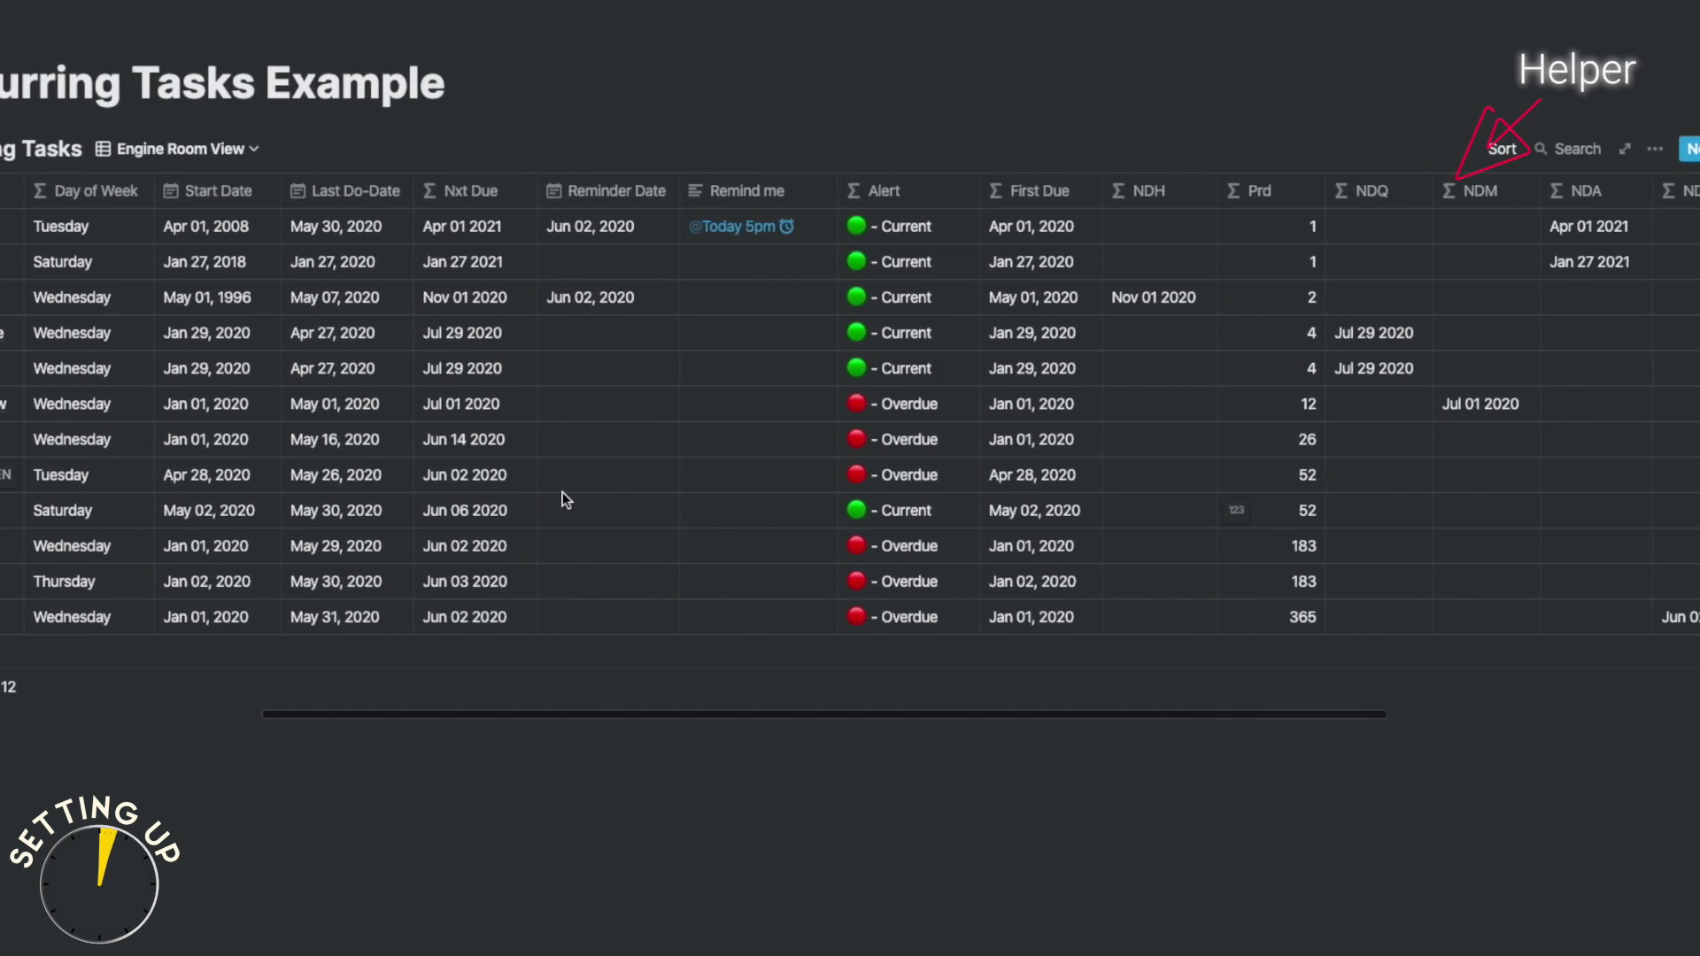
pyautogui.hscroll(7, 524, 492)
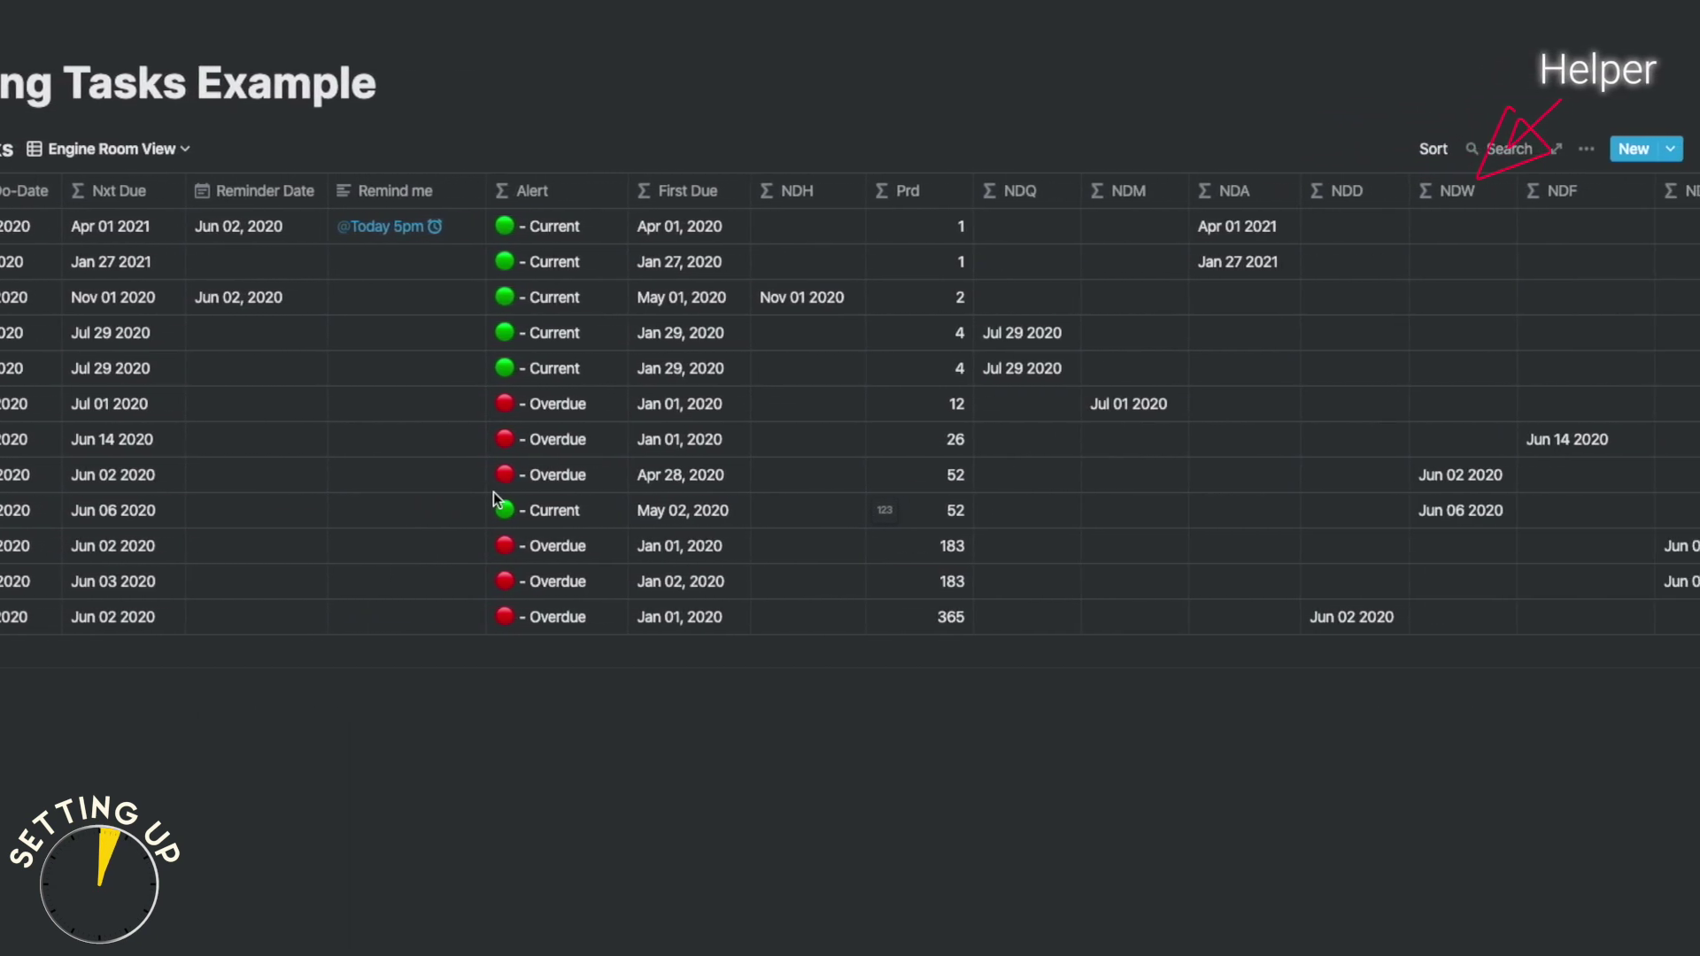
pyautogui.hscroll(7, 463, 495)
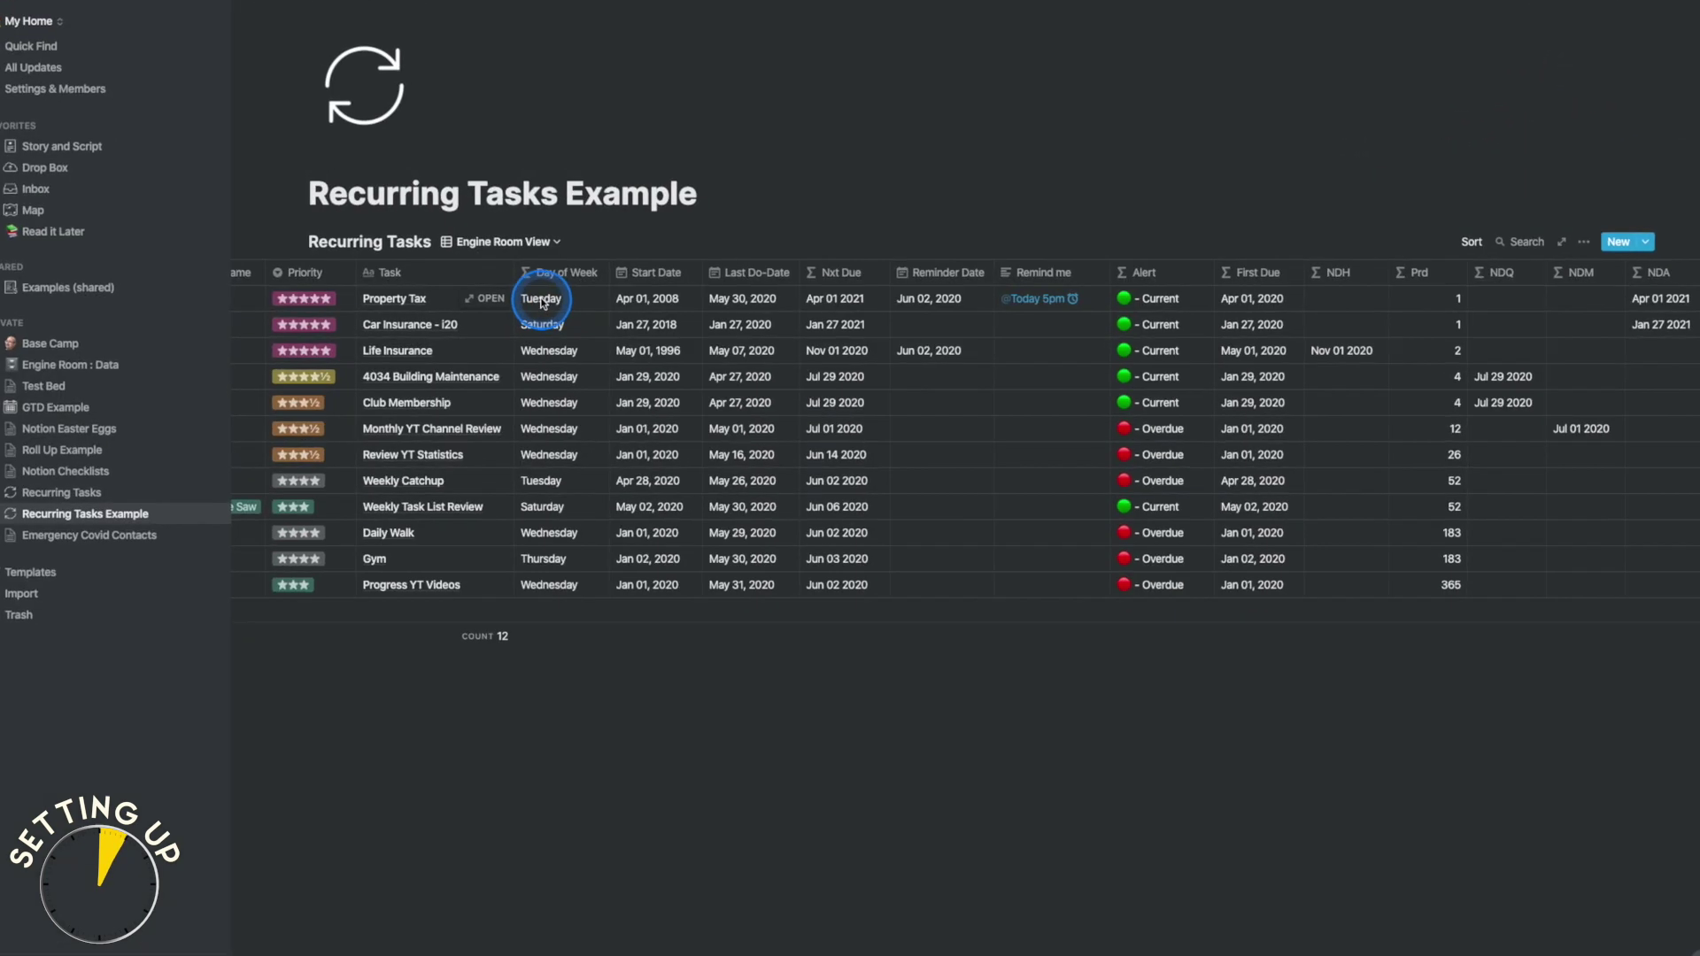
pyautogui.click(493, 330)
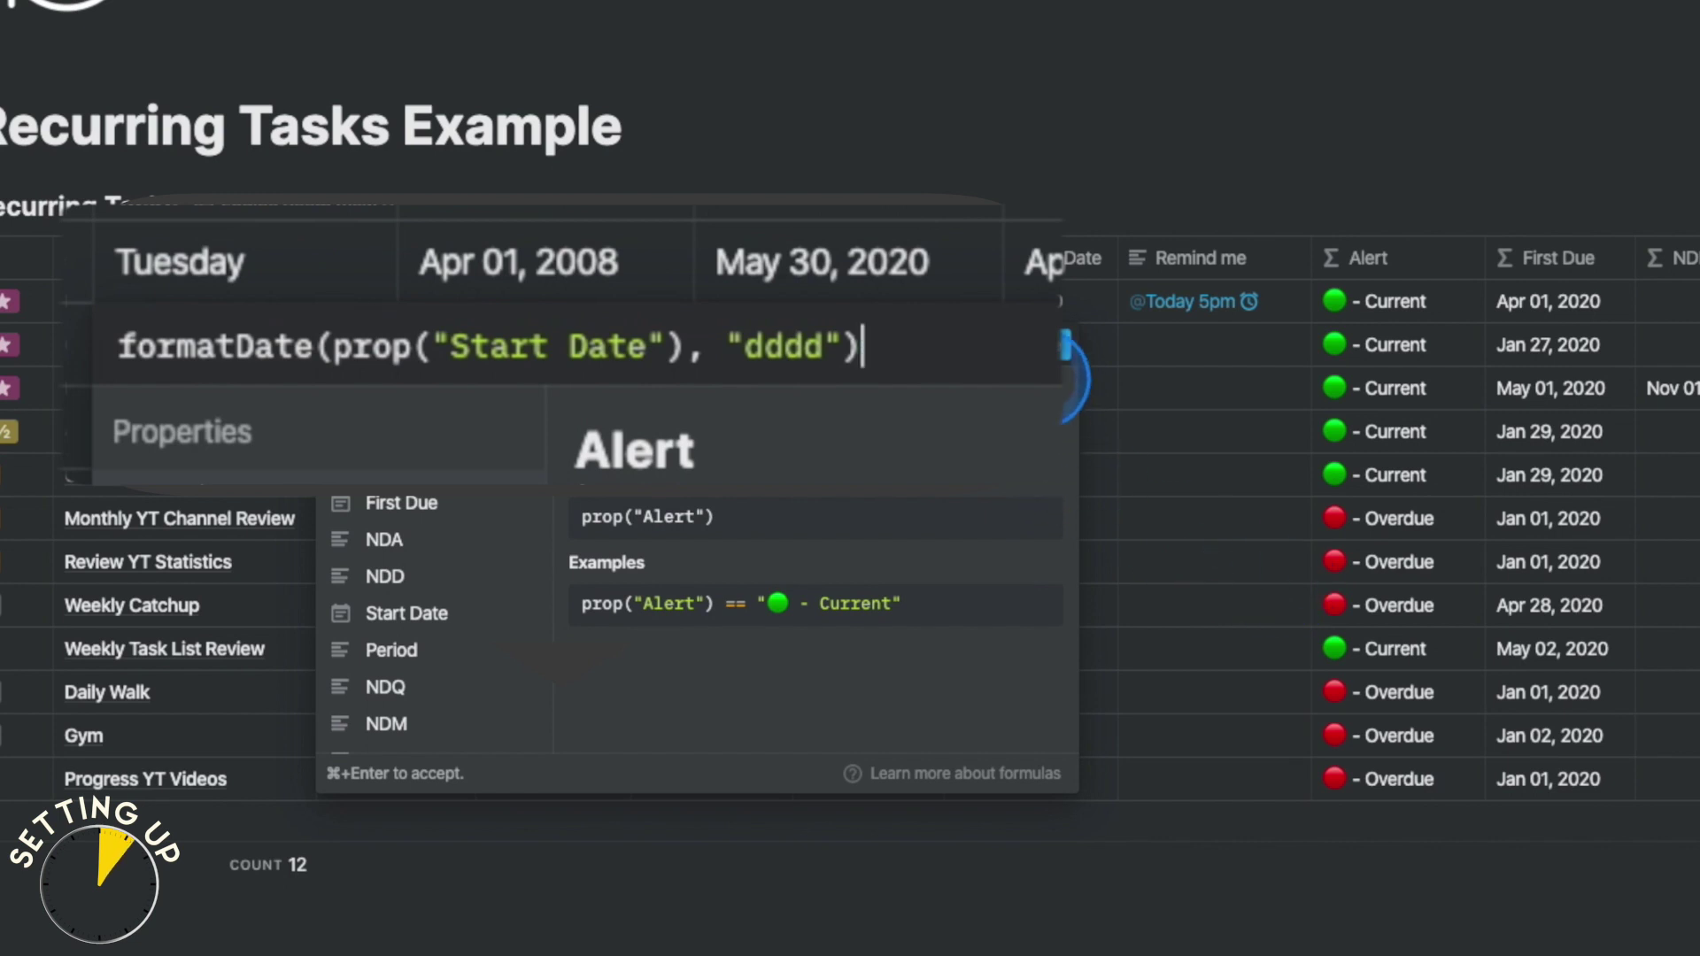
# Step: Open the Alert column's formula to inspect how alerts are computed
pyautogui.click(699, 311)
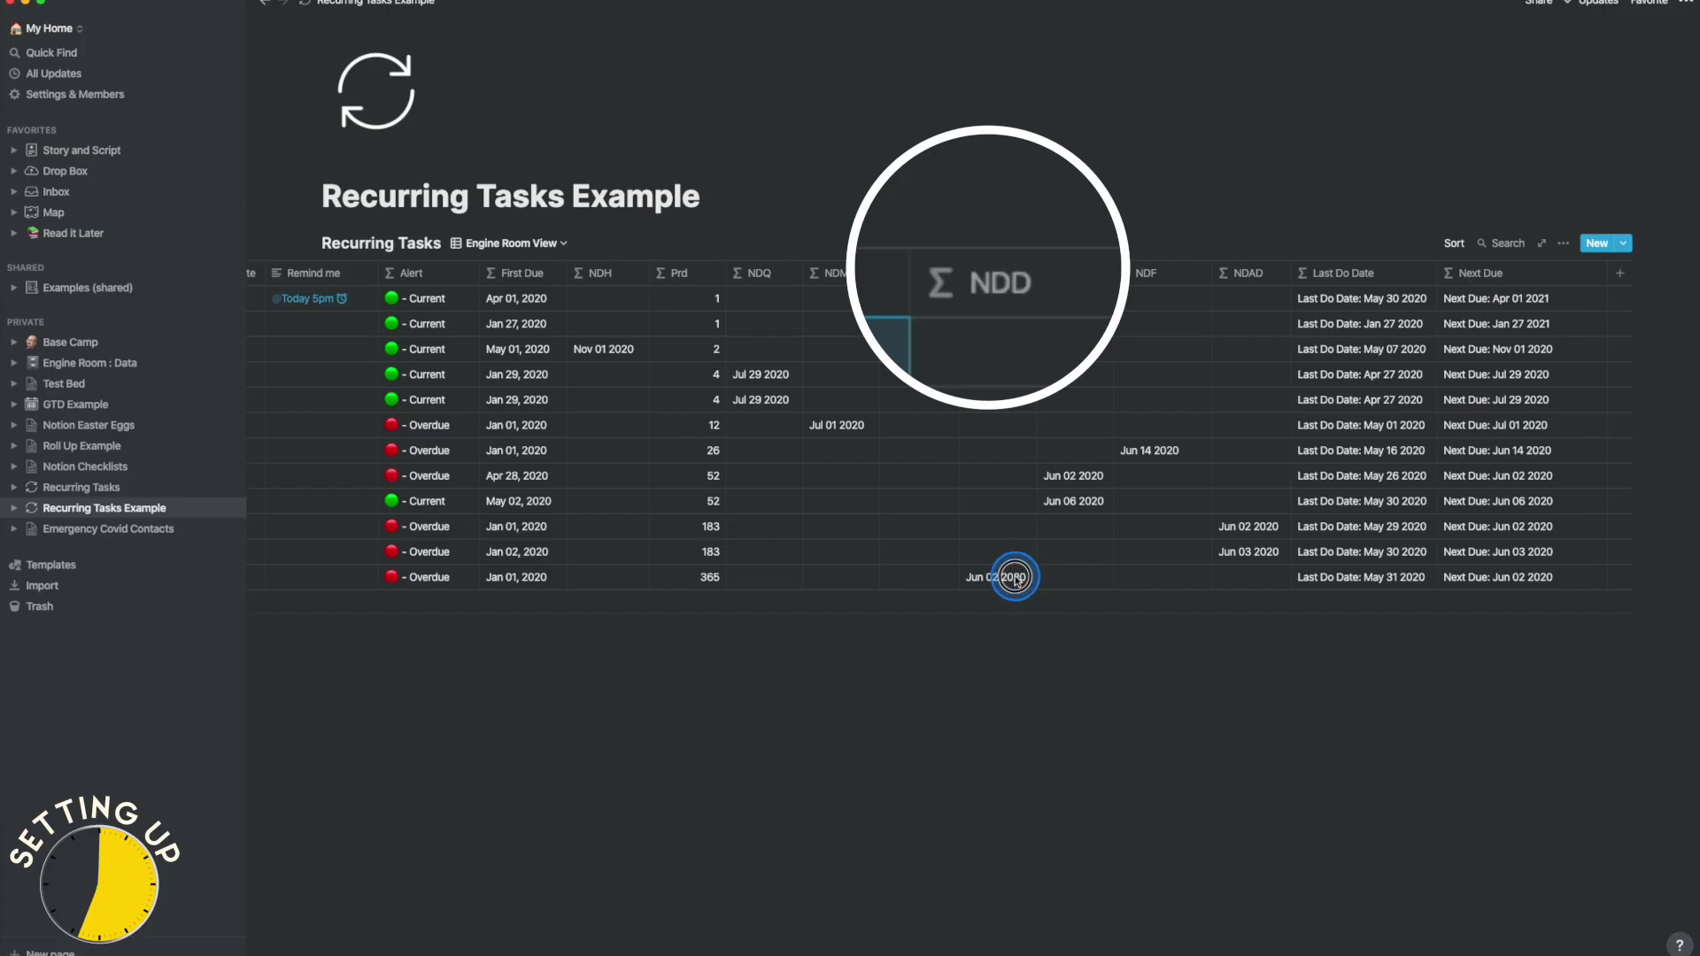
# Step: Open the NDD formula behind Jun 02 2020, then the quarterly next-due formula
pyautogui.click(1015, 577)
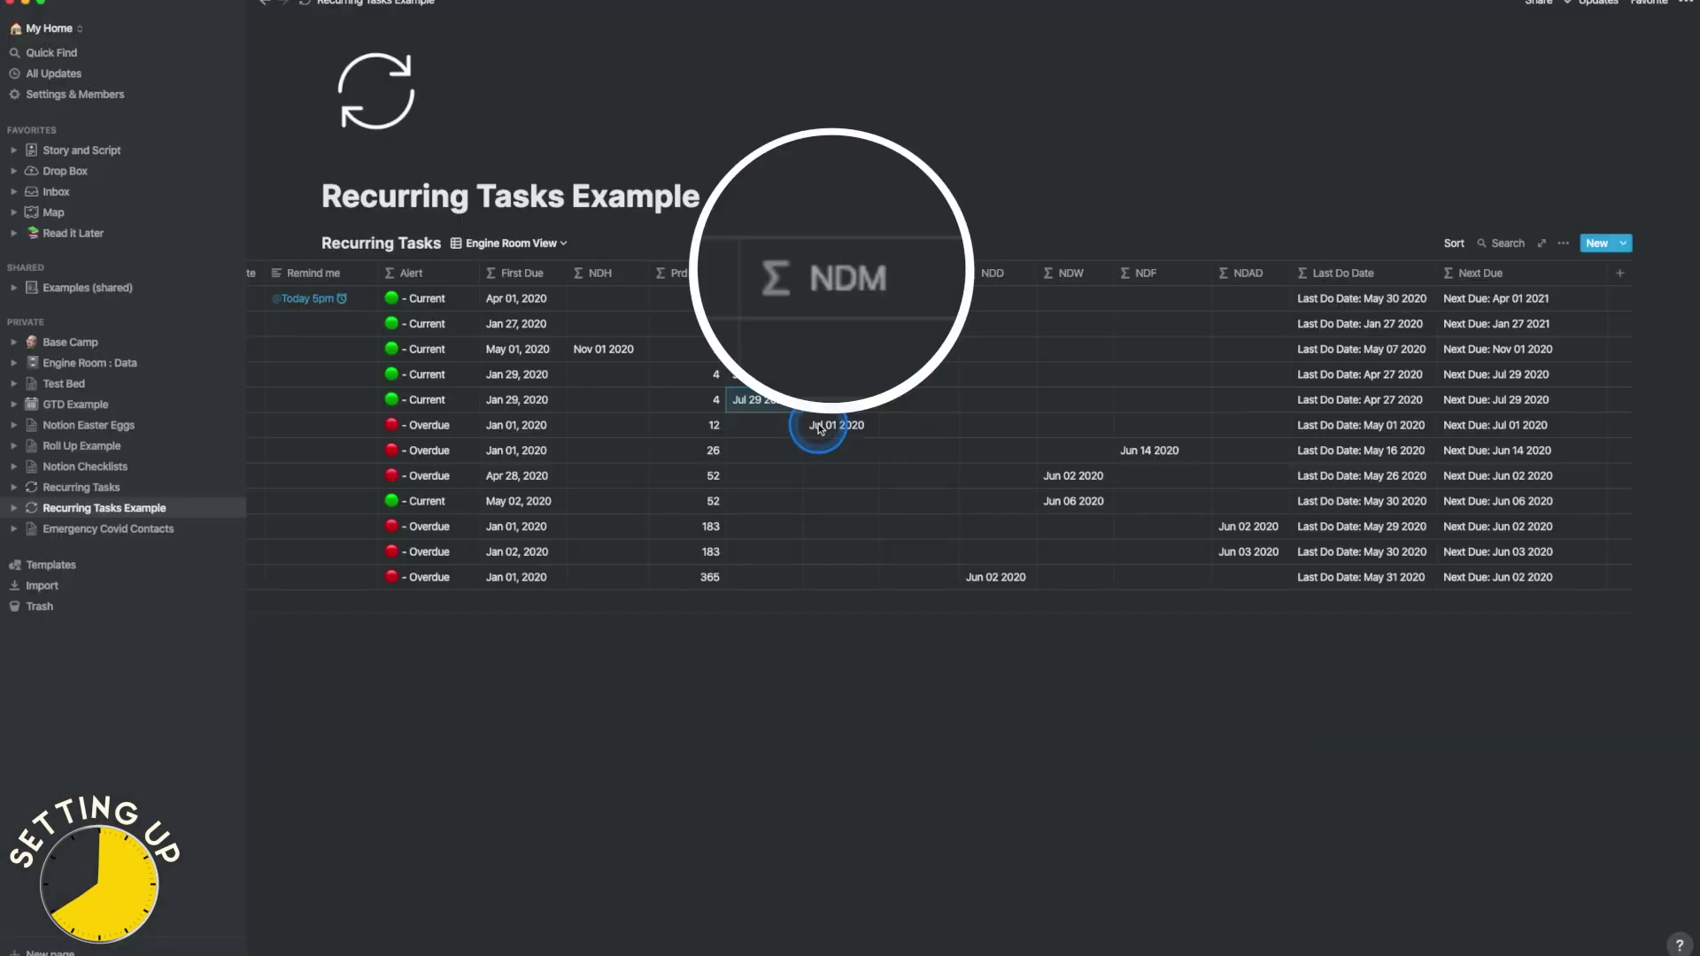
pyautogui.click(778, 429)
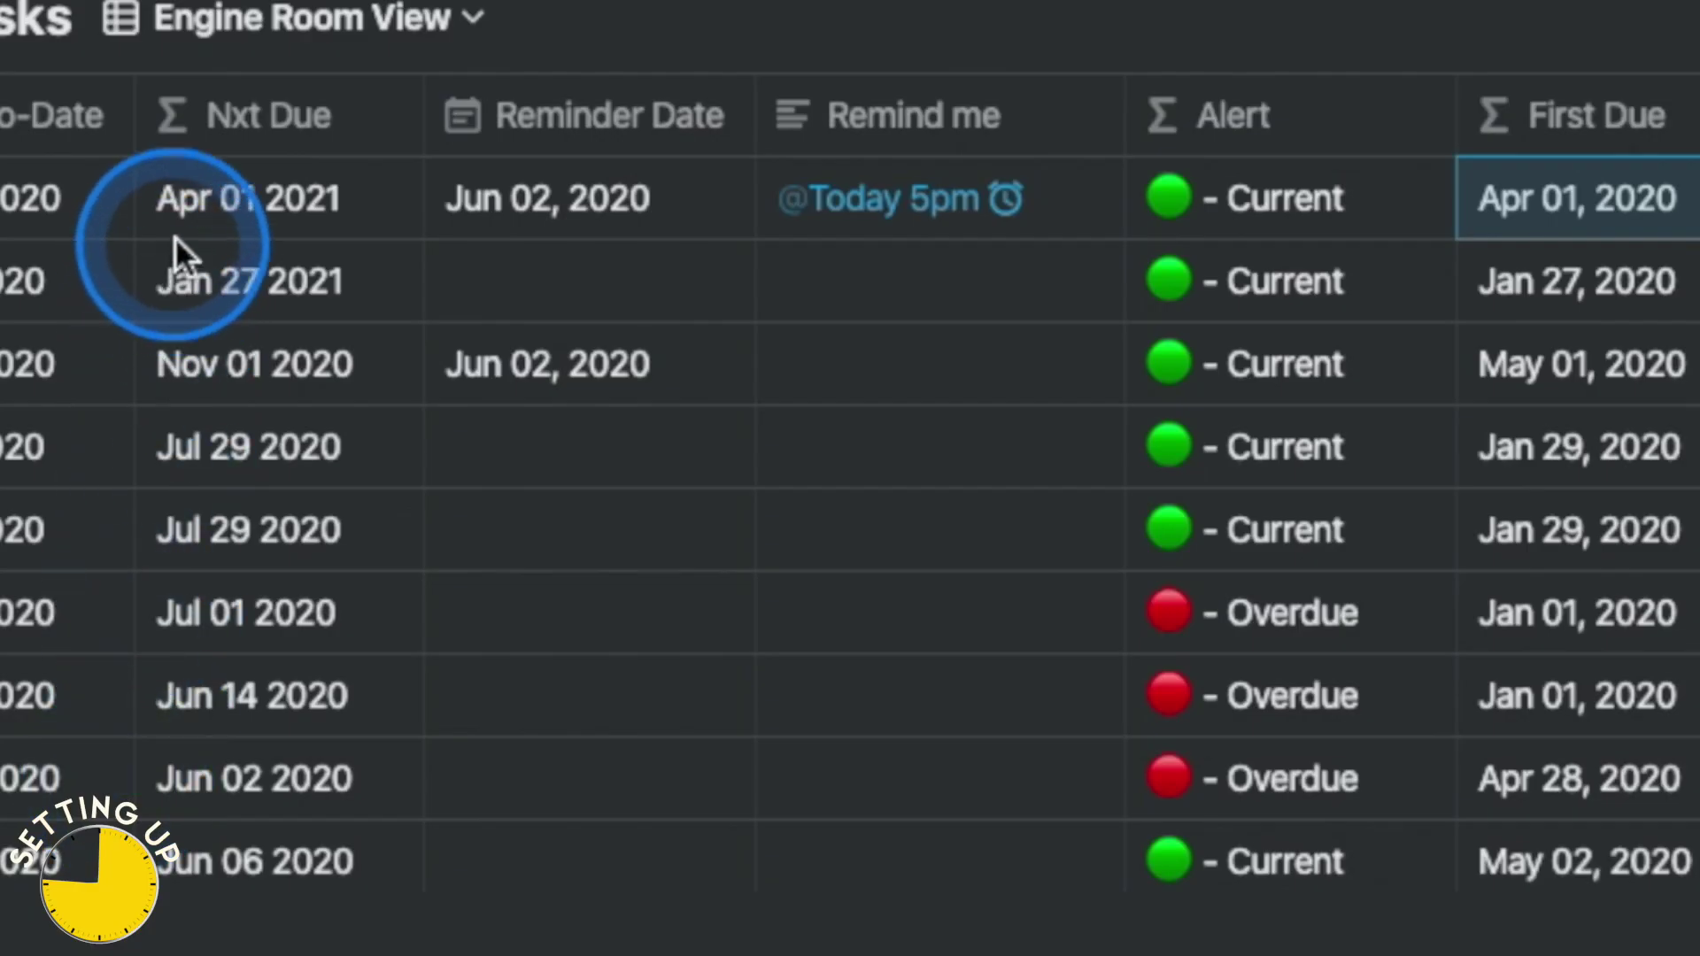
# Step: Inspect the formula behind the first task's Nxt Due value
pyautogui.click(182, 200)
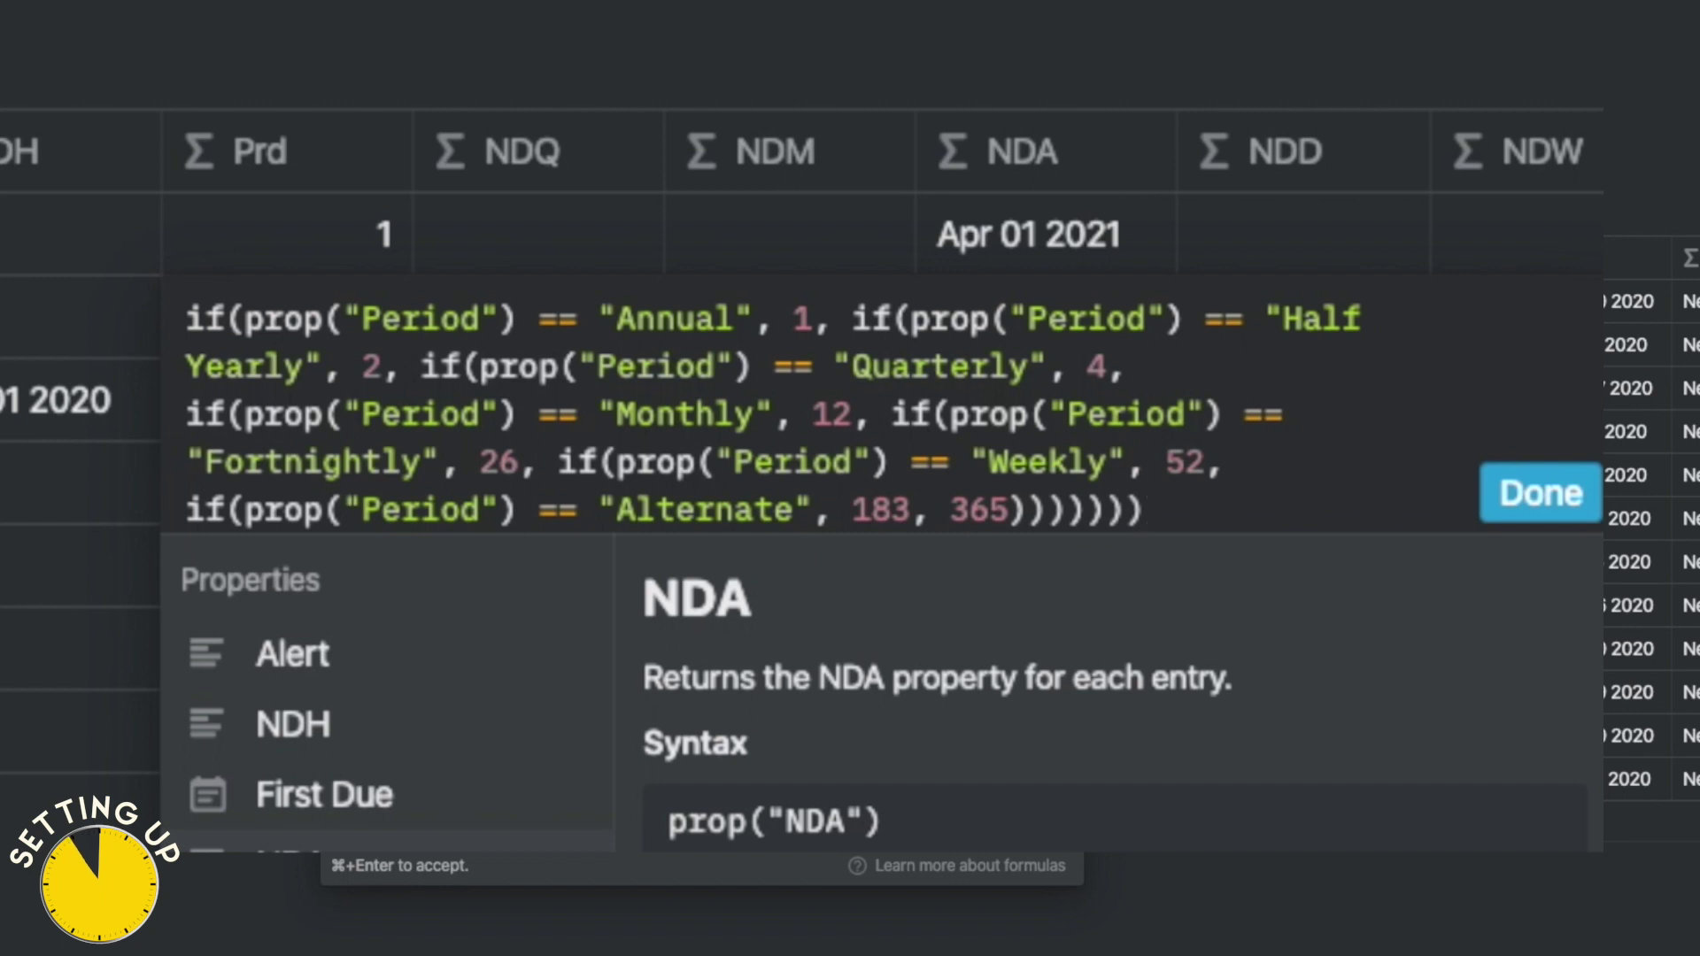
# Step: Review the Last Do Date concat formula, then the Next Due formula concat("Next Due: ", prop("Nxt Due"))
pyautogui.click(513, 209)
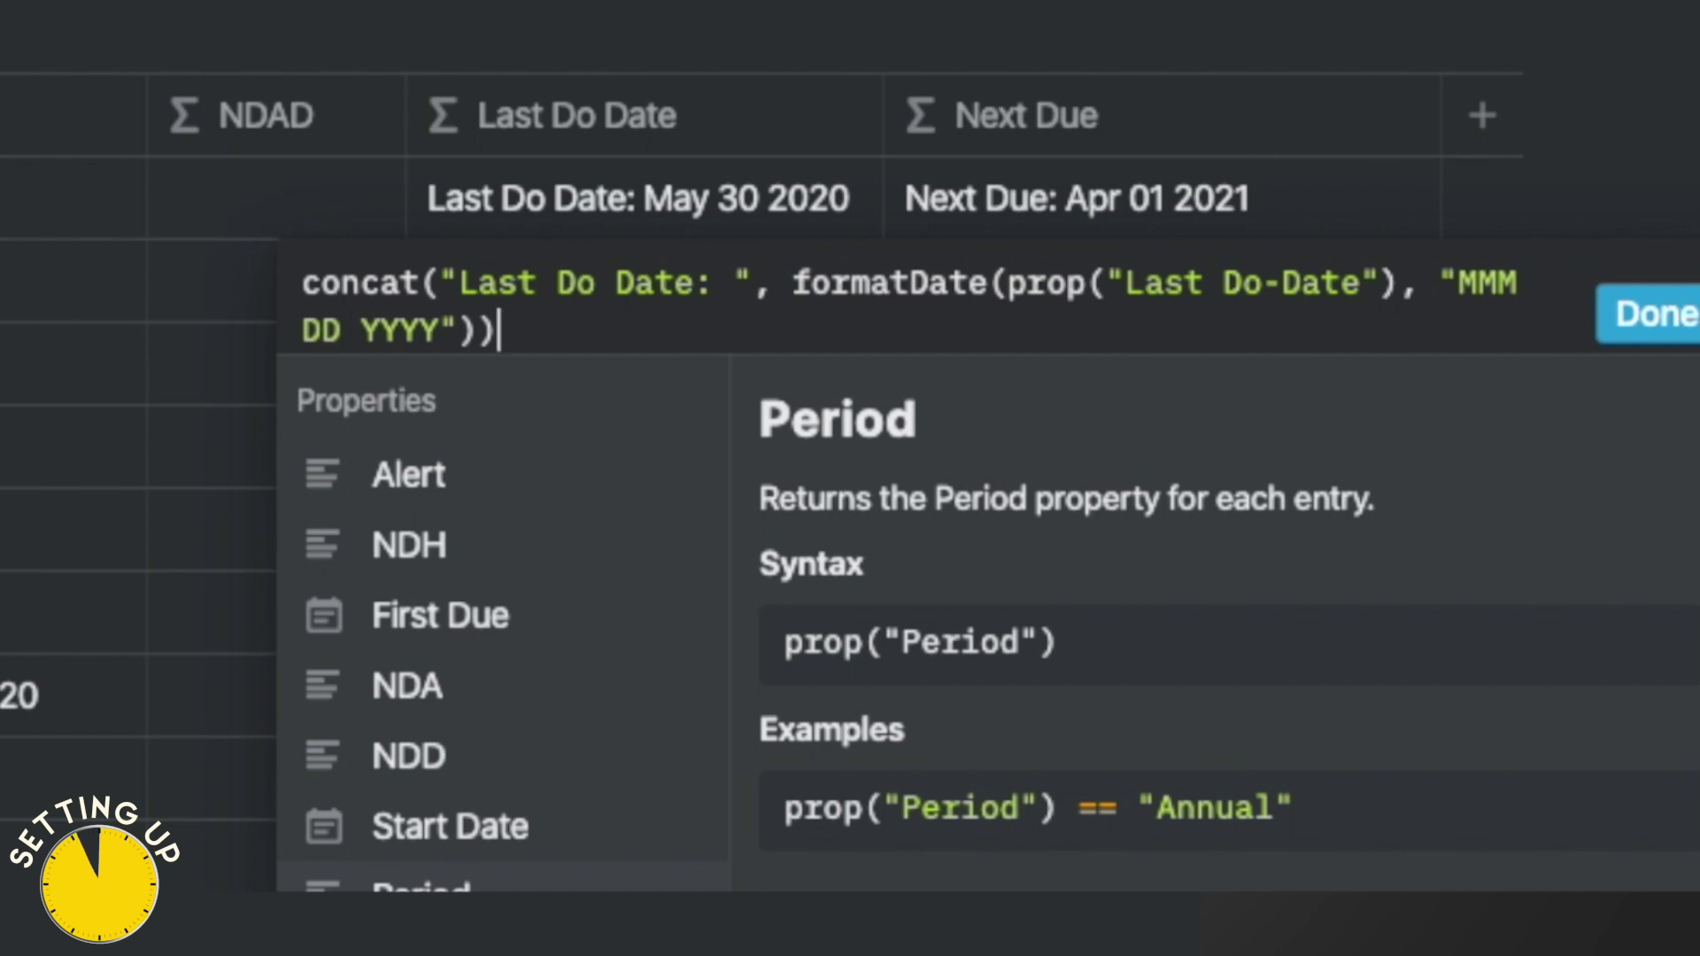
pyautogui.press('Escape')
pyautogui.click(960, 216)
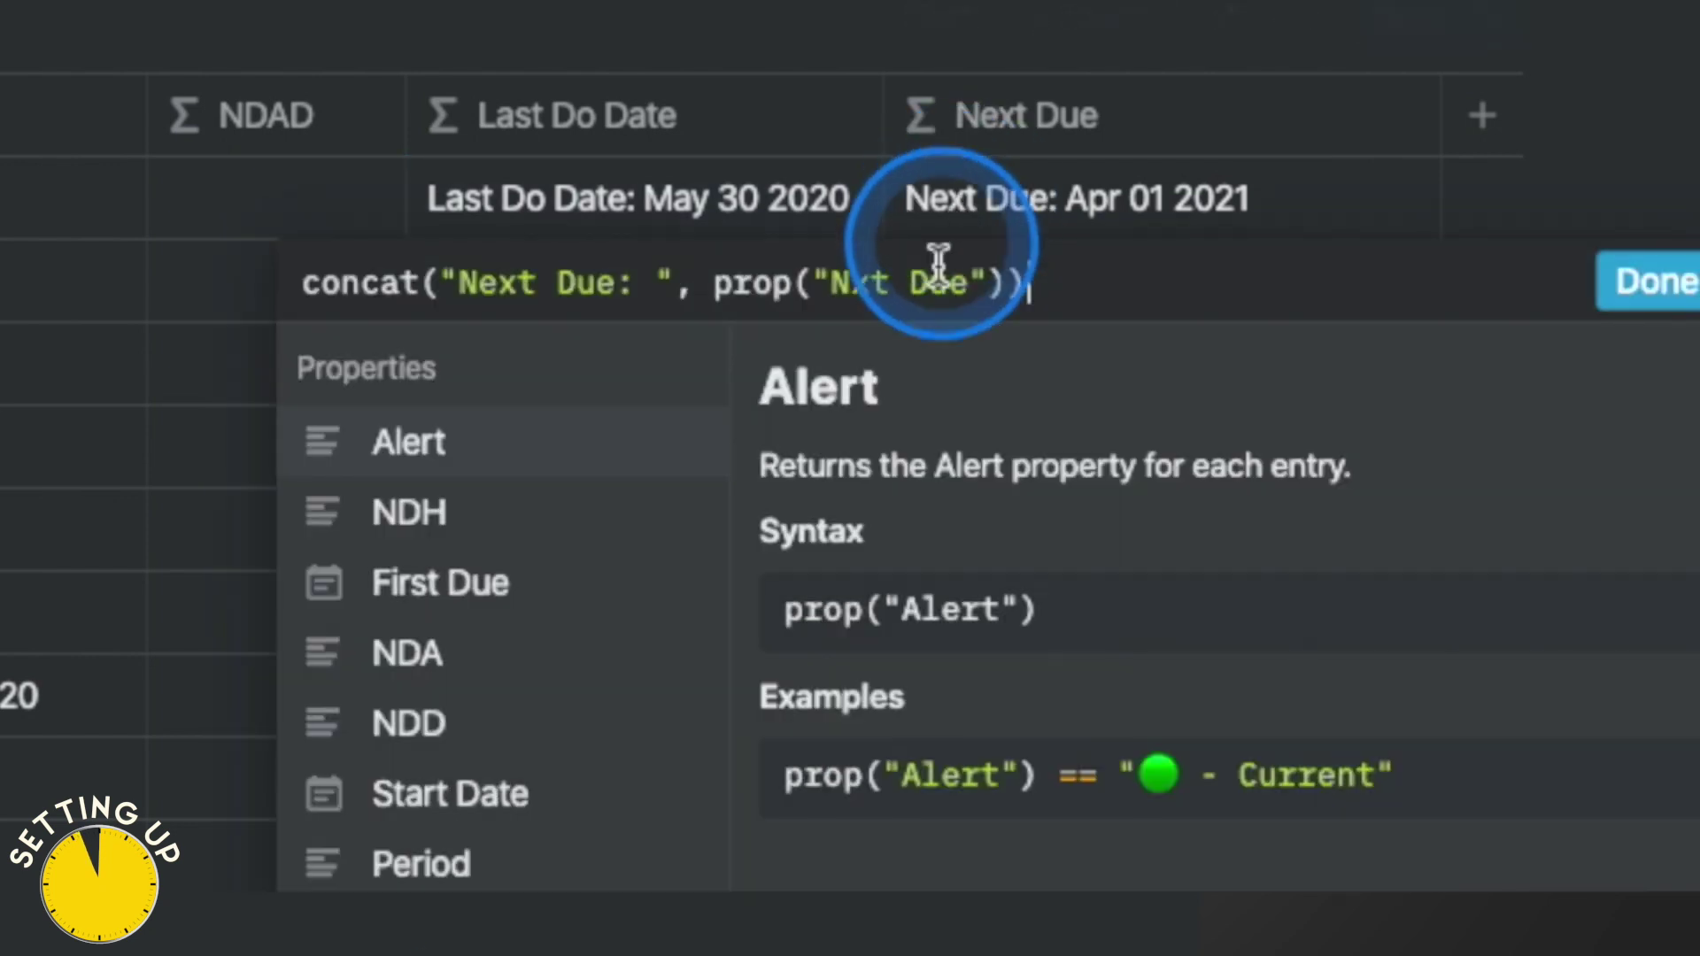